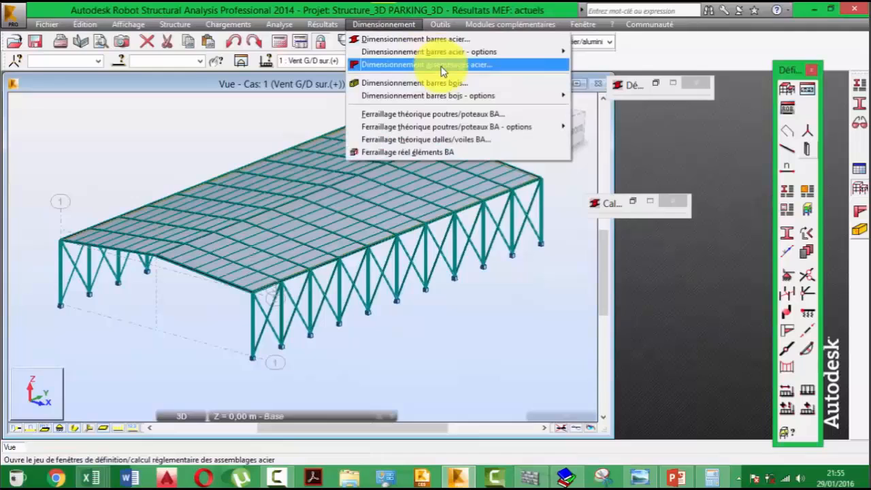
- Open the steel connection design workspace and select the front corner's HEA 200 column and IPE 240 rafter for the connection
{"action": "left_click", "coordinate": [374, 26]}
{"action": "left_click", "coordinate": [438, 65]}
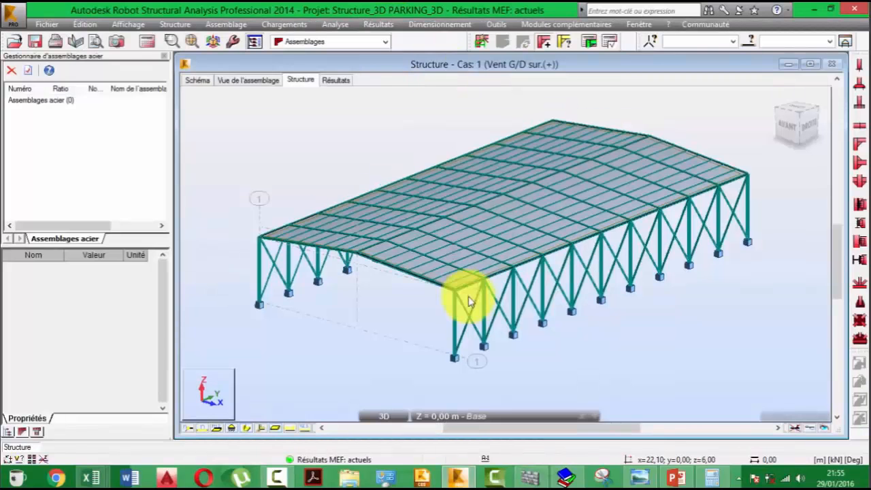
{"action": "scroll", "coordinate": [468, 302], "scroll_direction": "up", "scroll_amount": 3}
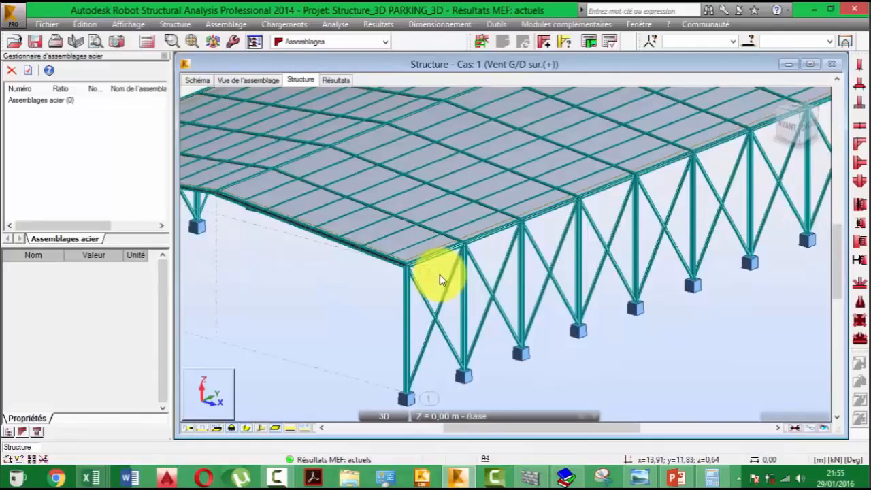
{"action": "scroll", "coordinate": [415, 253], "scroll_direction": "up", "scroll_amount": 3}
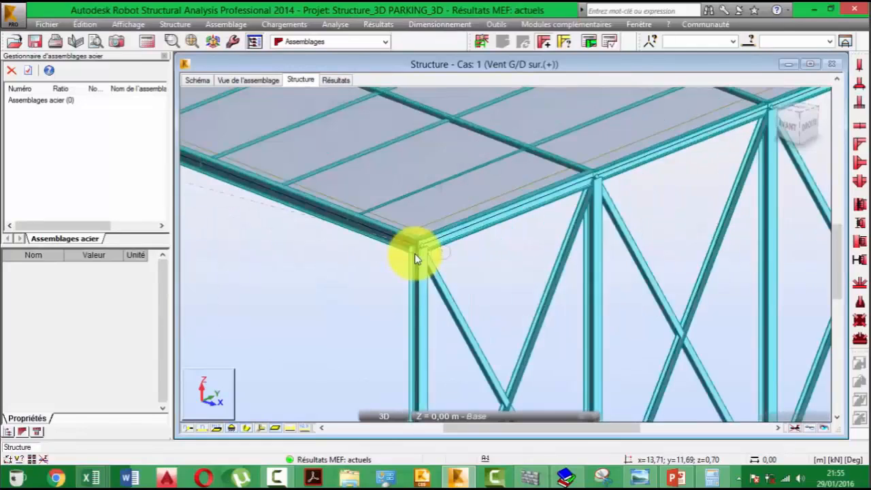
{"action": "left_click", "coordinate": [414, 255]}
{"action": "scroll", "coordinate": [414, 255], "scroll_direction": "up", "scroll_amount": 2}
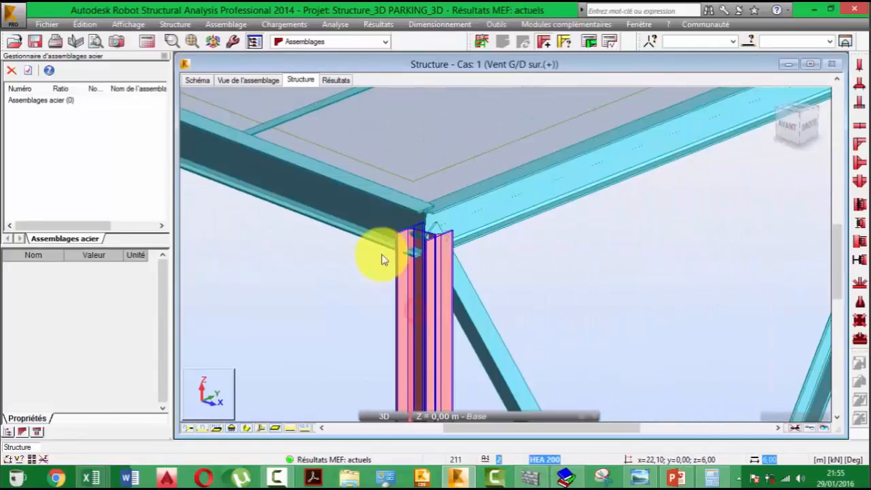
{"action": "left_click", "coordinate": [327, 238]}
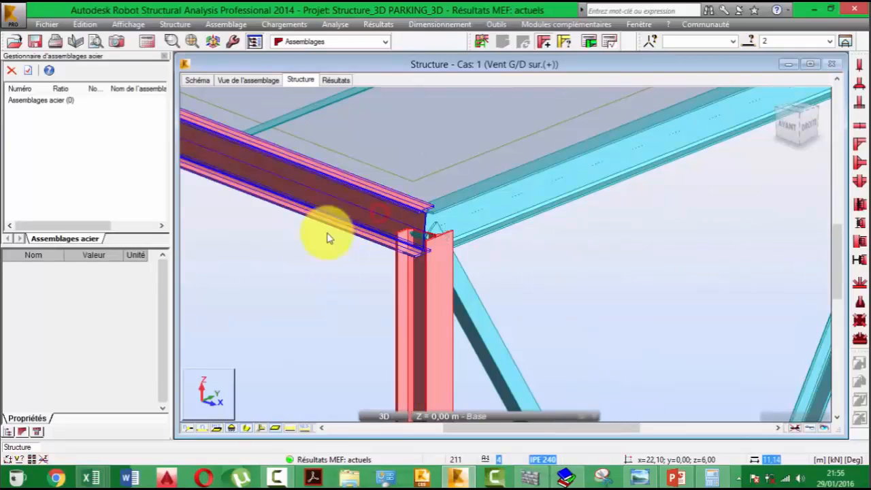
{"action": "scroll", "coordinate": [343, 226], "scroll_direction": "down", "scroll_amount": 2}
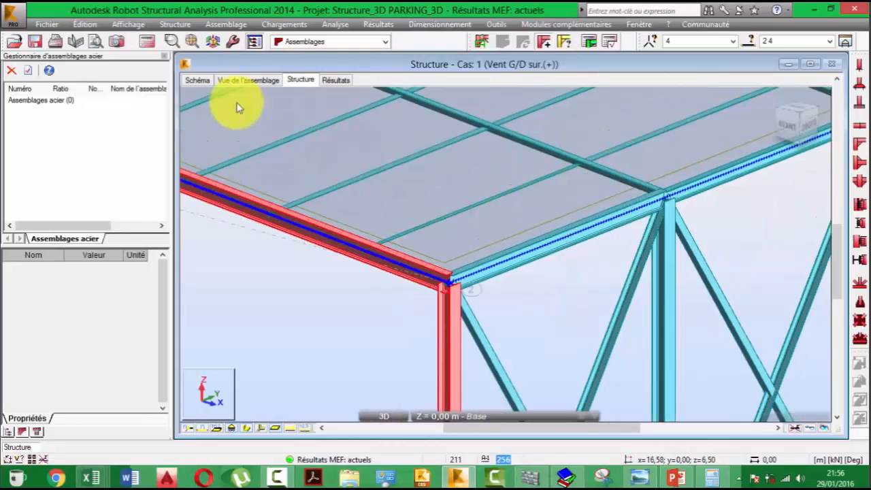
- Create a new connection from the selected column and rafter in the structure
{"action": "left_click", "coordinate": [237, 107]}
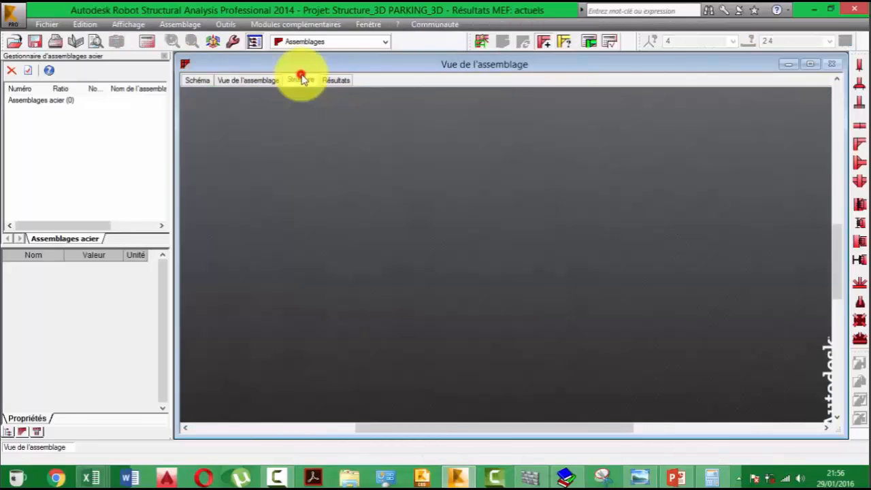
{"action": "left_click", "coordinate": [299, 79]}
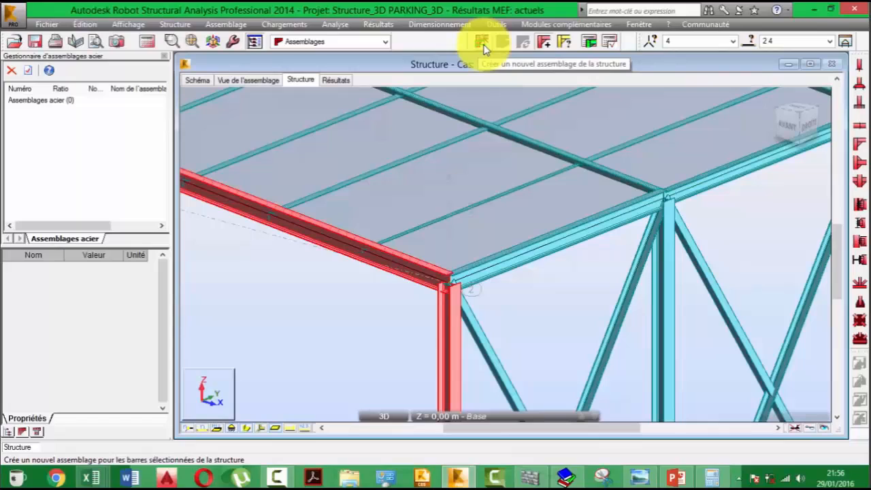
{"action": "left_click", "coordinate": [482, 44]}
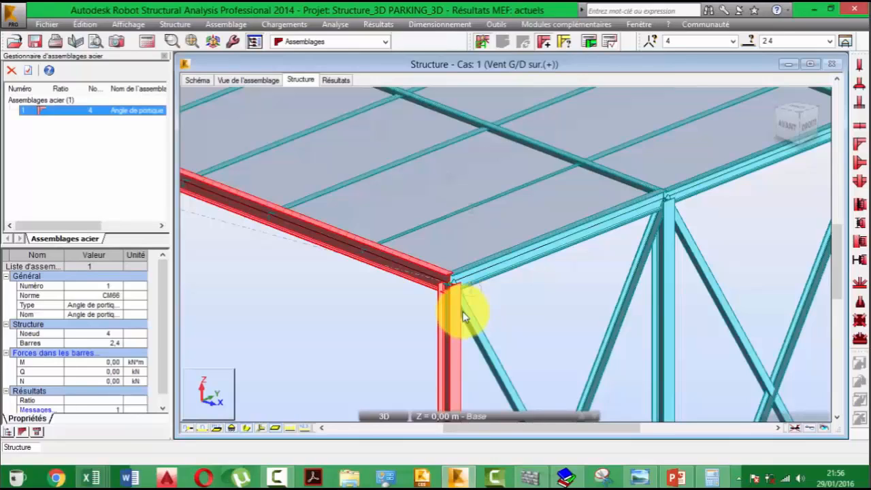
- Open the frame-corner connection's definition and set its type to bolted (Boulonné), with bar 4 as the beam
{"action": "double_click", "coordinate": [425, 294]}
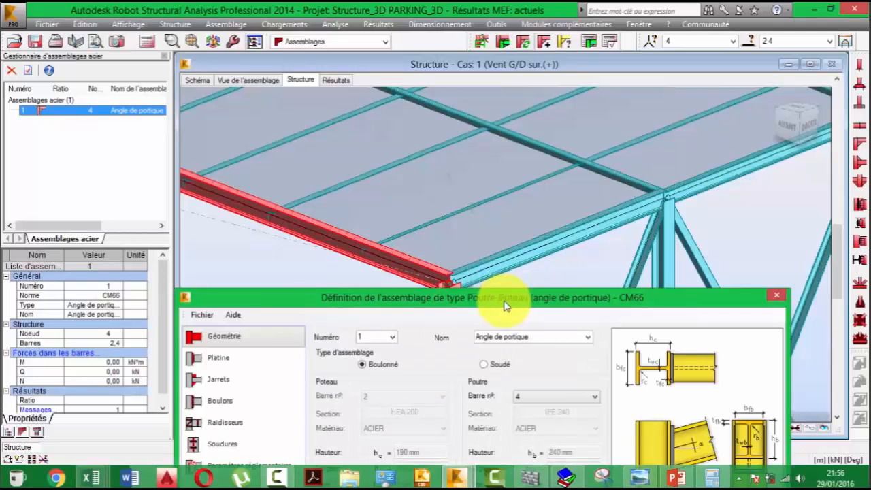
{"action": "left_click_drag", "start_coordinate": [505, 306], "coordinate": [458, 97]}
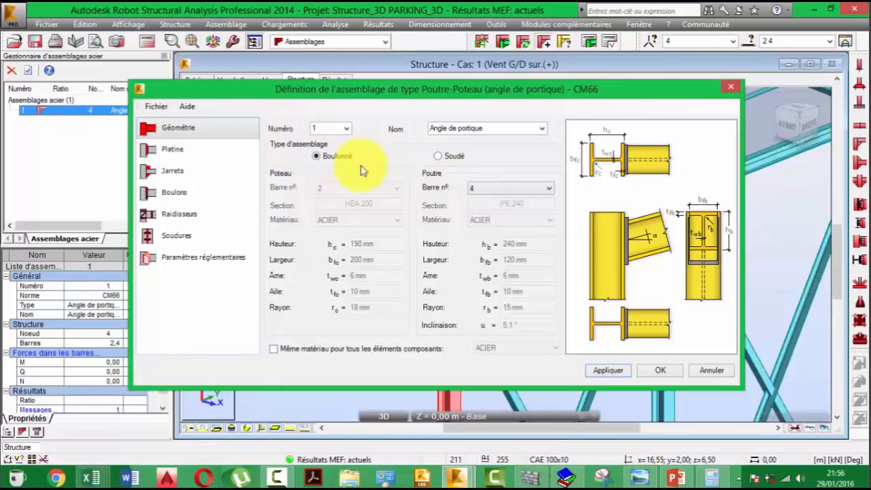
{"action": "left_click", "coordinate": [449, 158]}
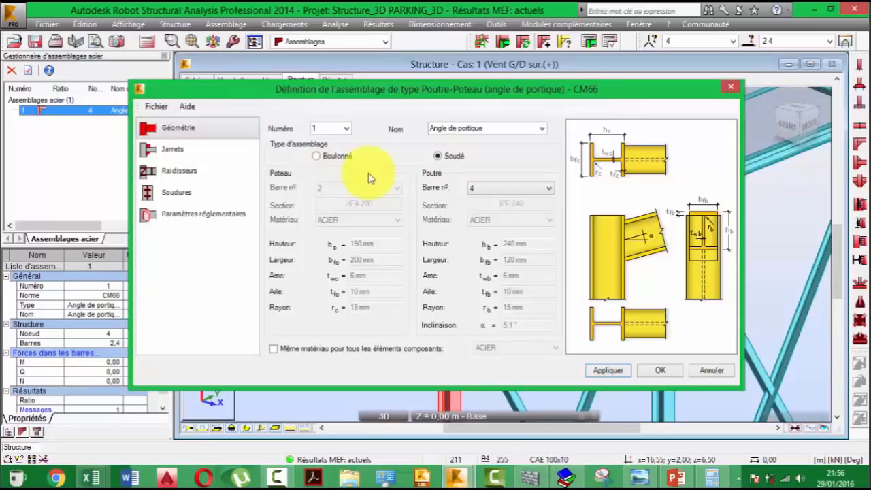
{"action": "left_click", "coordinate": [338, 157]}
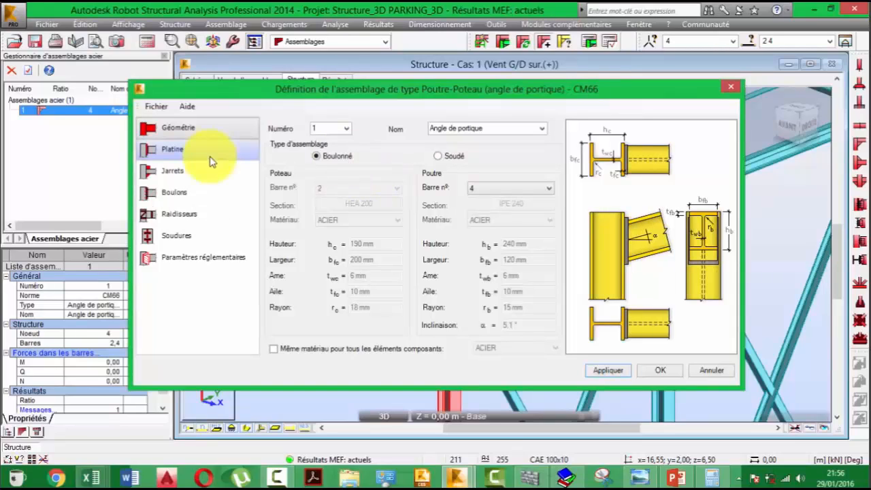
{"action": "left_click", "coordinate": [509, 192]}
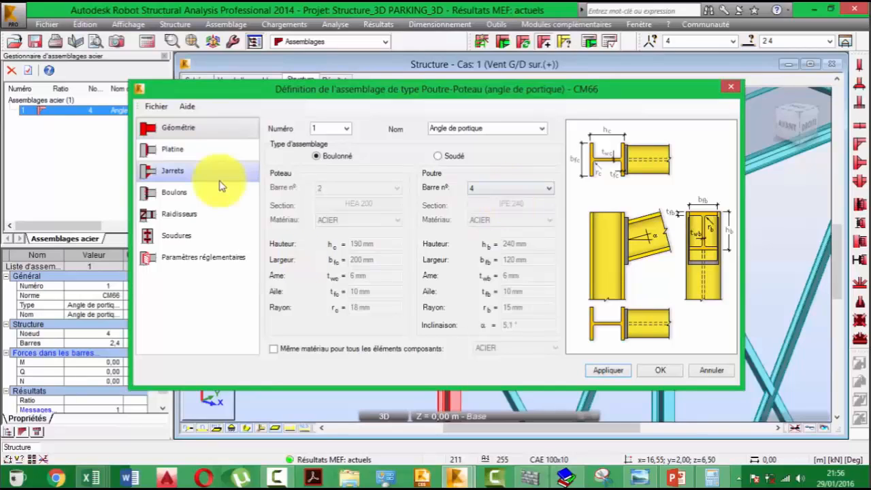
- Check the end plate dimensions and add a flanged triangular haunch as the connection's lower vertical reinforcement
{"action": "left_click", "coordinate": [172, 149]}
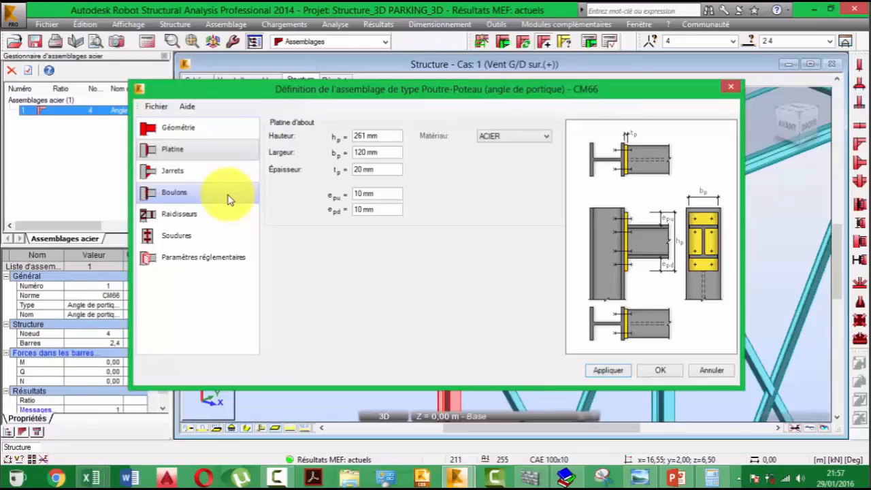
{"action": "left_click", "coordinate": [180, 178]}
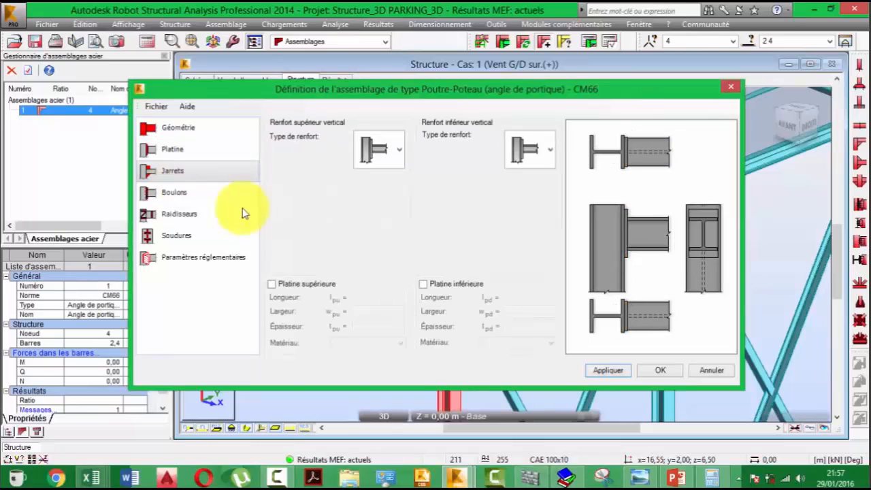
{"action": "left_click", "coordinate": [548, 152]}
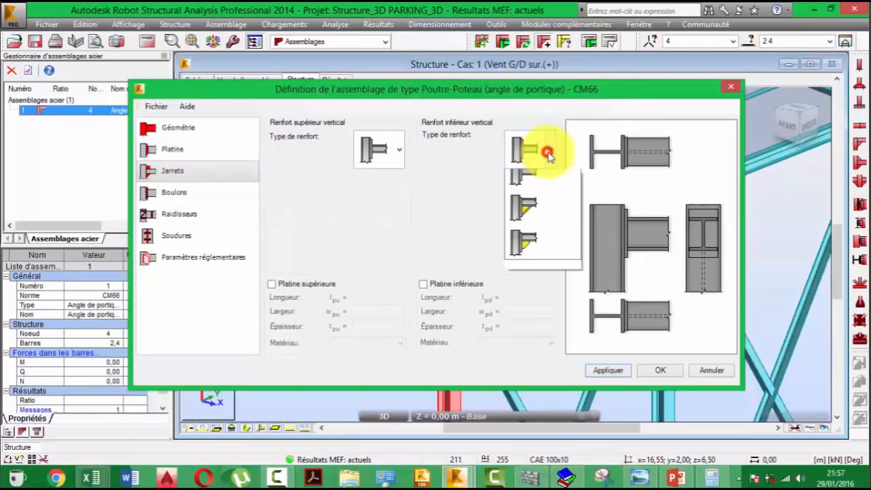
{"action": "left_click", "coordinate": [524, 239]}
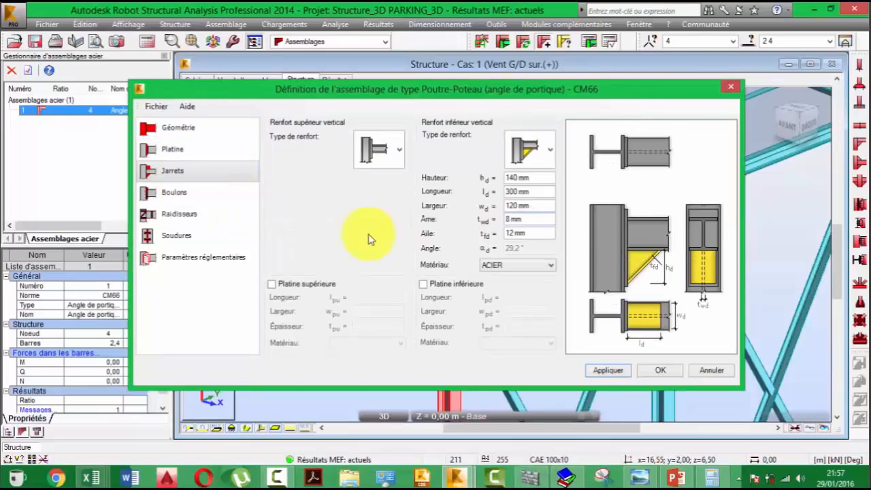
{"action": "left_click", "coordinate": [547, 179]}
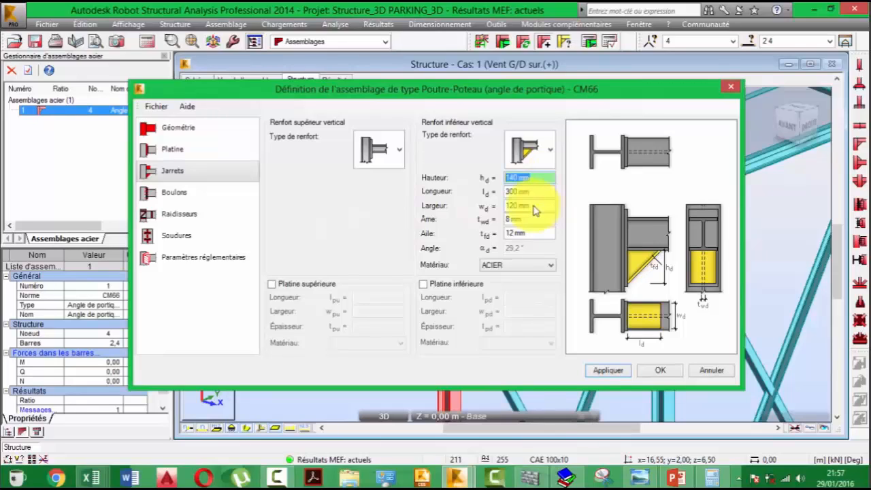
- Specify M16 bolts of class 8.8 for the frame-corner connection
{"action": "left_click", "coordinate": [174, 193]}
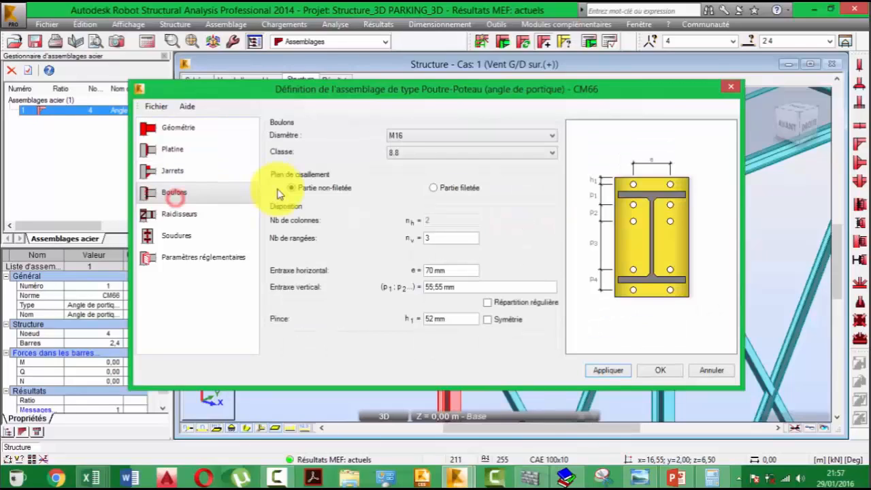
{"action": "left_click", "coordinate": [459, 137]}
{"action": "left_click", "coordinate": [437, 162]}
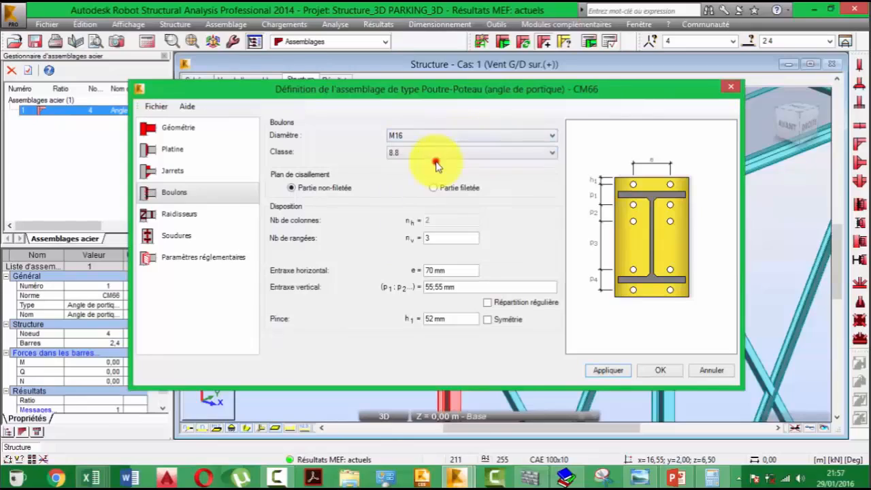
{"action": "left_click", "coordinate": [436, 158]}
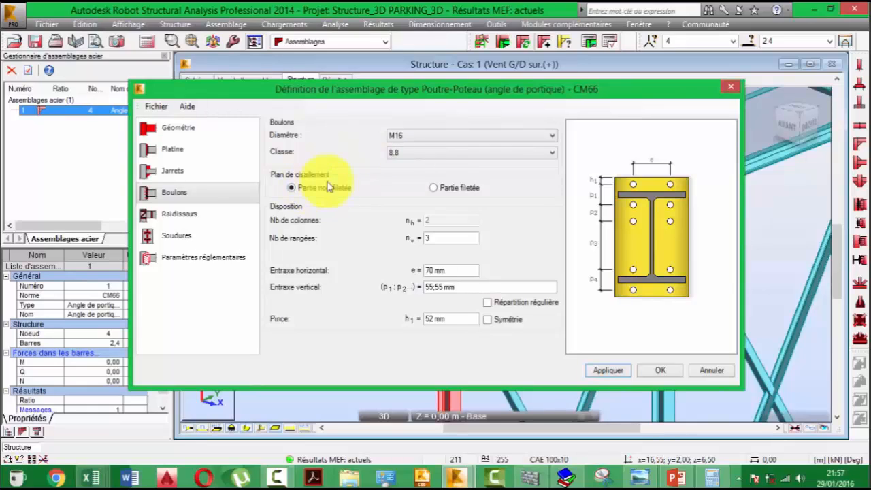
- Review the stiffeners, welds and code parameters, and apply the connection definition
{"action": "left_click", "coordinate": [183, 214]}
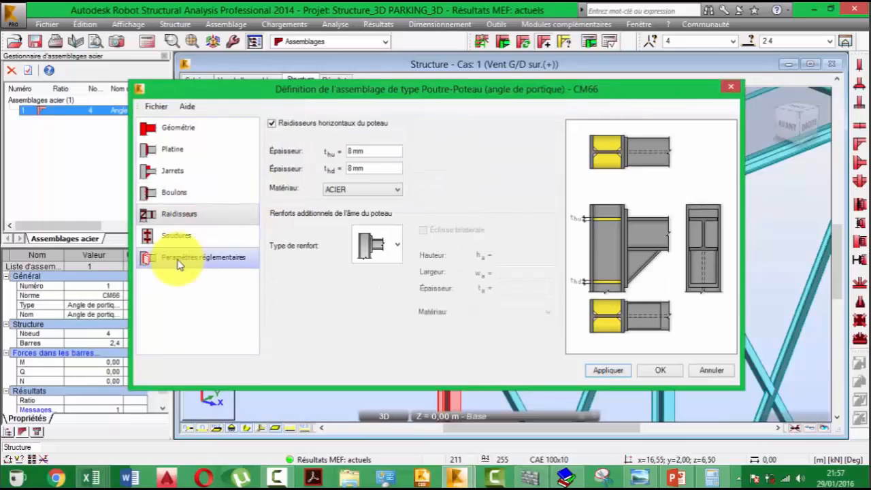
{"action": "left_click", "coordinate": [185, 240]}
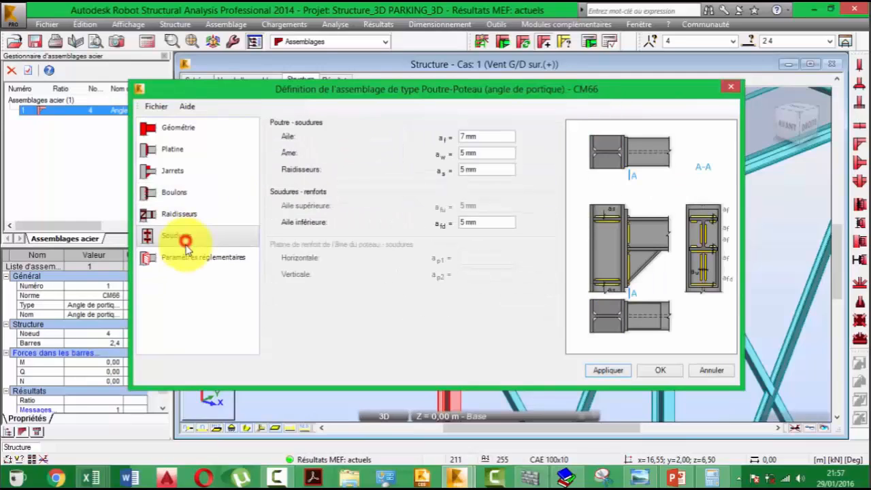
{"action": "left_click", "coordinate": [187, 257]}
{"action": "left_click", "coordinate": [606, 370]}
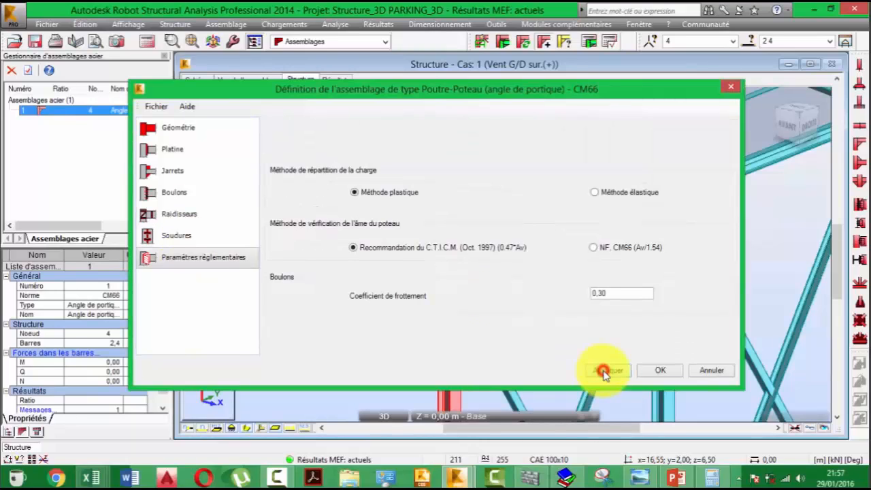
{"action": "left_click", "coordinate": [656, 370]}
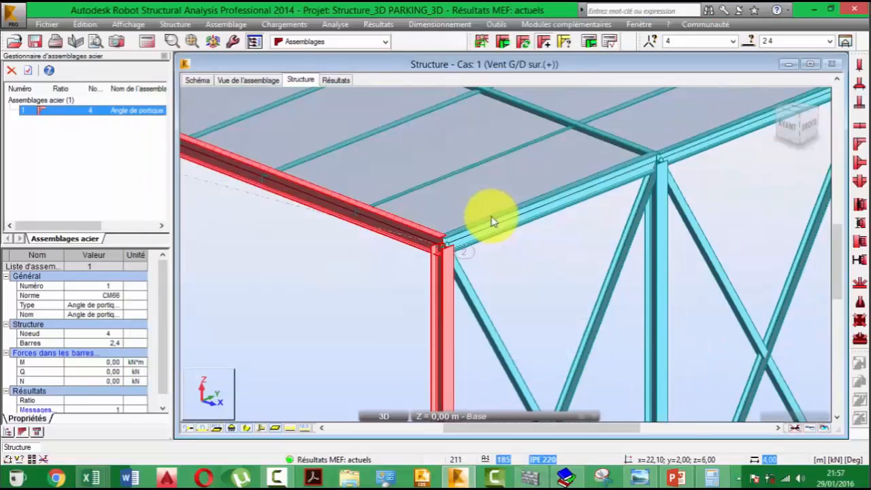
- Inspect the bolted frame-corner connection and its haunch in the 3D connection view
{"action": "left_click", "coordinate": [264, 81]}
{"action": "left_click_drag", "start_coordinate": [316, 214], "coordinate": [532, 232]}
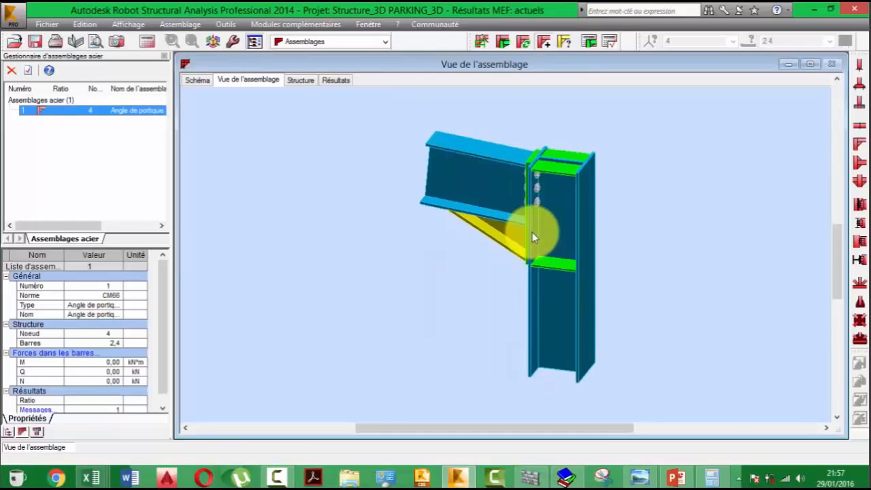
{"action": "scroll", "coordinate": [532, 232], "scroll_direction": "up", "scroll_amount": 3}
{"action": "left_click", "coordinate": [302, 81]}
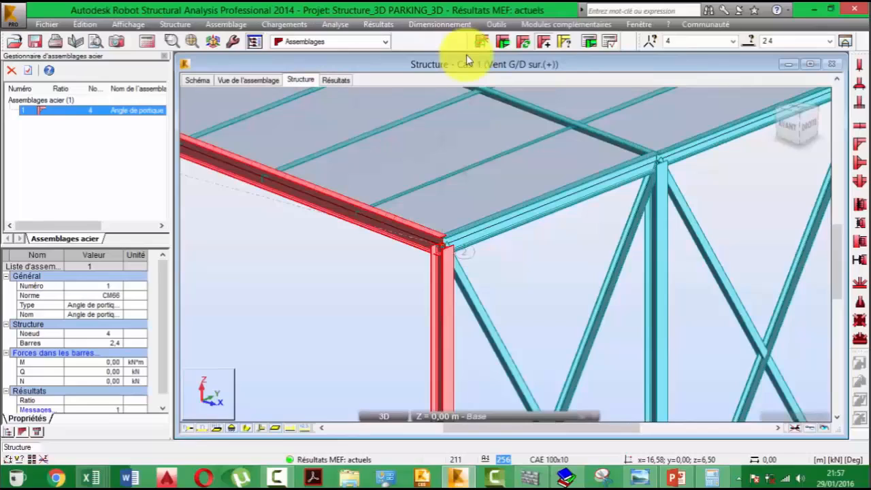
- Run the connection calculation for the frame corner to generate its results report
{"action": "left_click", "coordinate": [340, 81]}
{"action": "left_click_drag", "start_coordinate": [311, 249], "coordinate": [695, 246]}
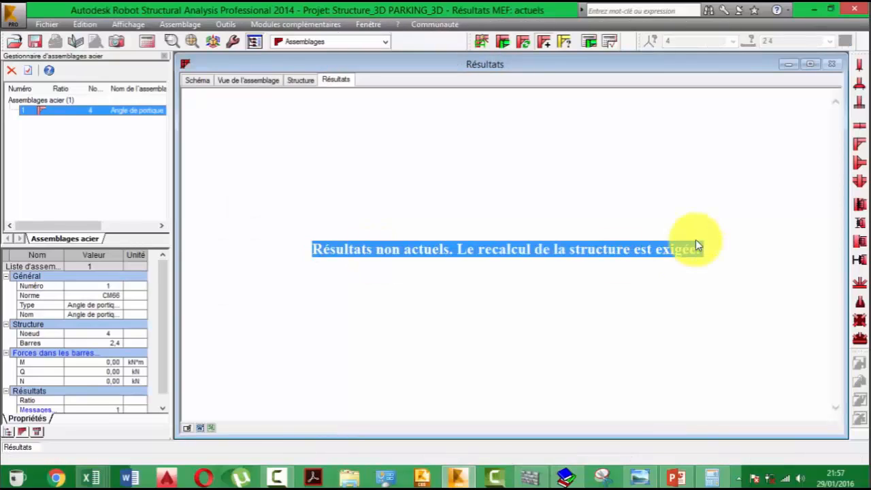
{"action": "left_click", "coordinate": [637, 204]}
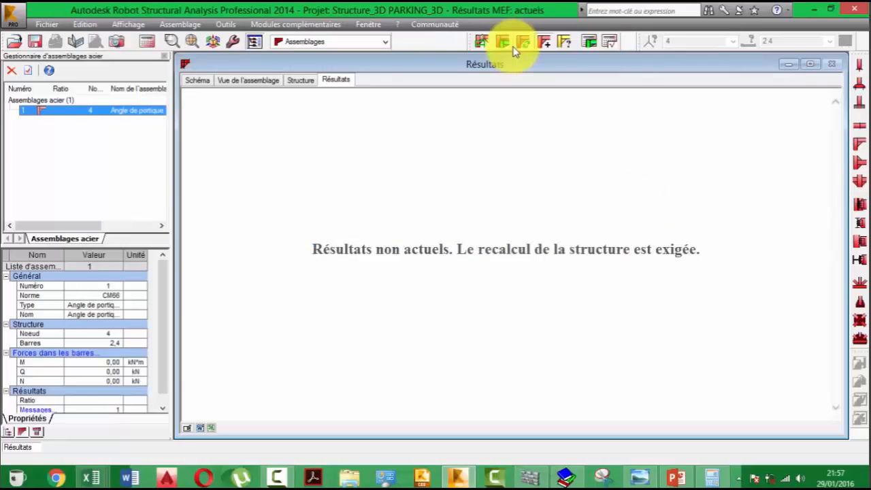
{"action": "left_click", "coordinate": [590, 42]}
{"action": "left_click", "coordinate": [507, 338]}
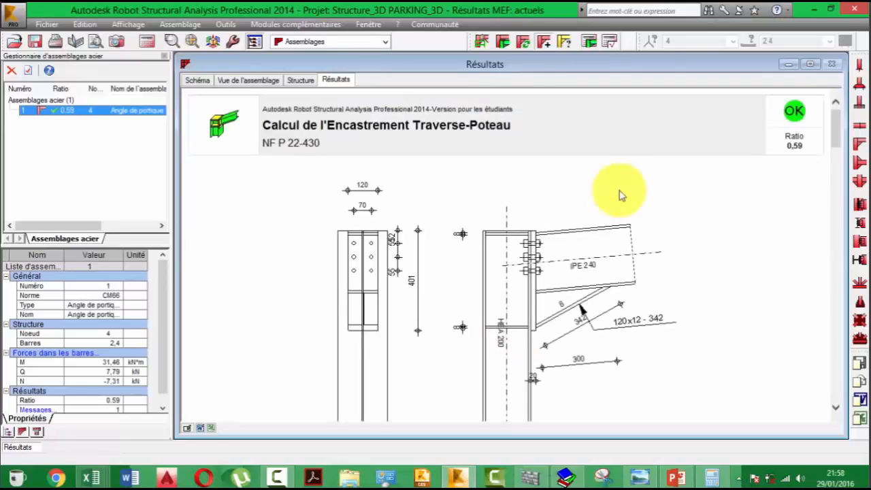
- Examine the calculation report's connection drawing, general data and verification ratio
{"action": "left_click", "coordinate": [792, 145]}
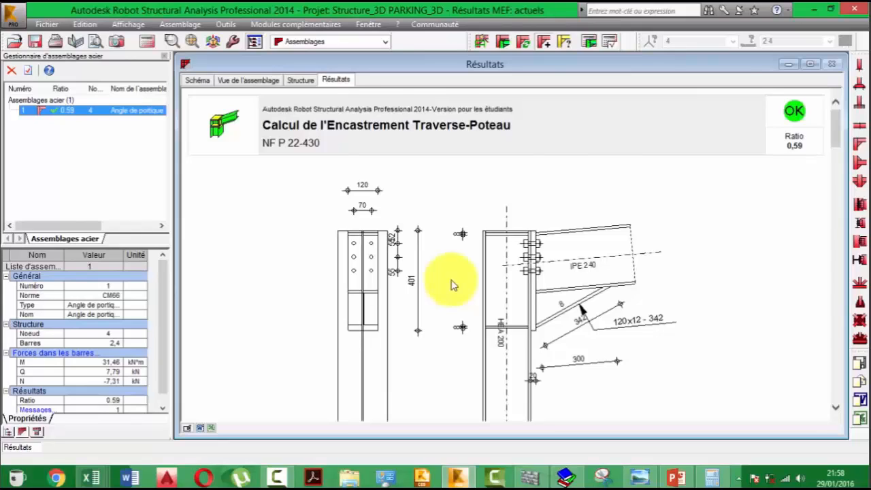
{"action": "scroll", "coordinate": [454, 285], "scroll_direction": "down", "scroll_amount": 3}
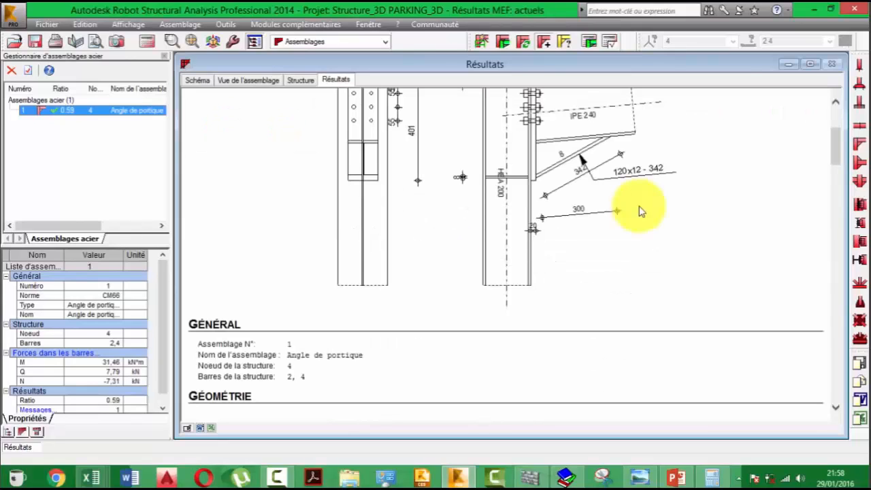
{"action": "scroll", "coordinate": [808, 132], "scroll_direction": "up", "scroll_amount": 3}
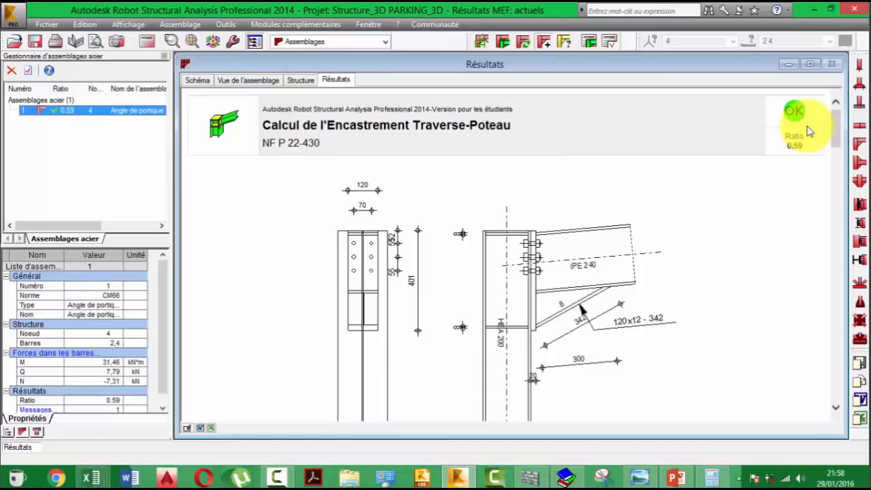
{"action": "left_click", "coordinate": [812, 146]}
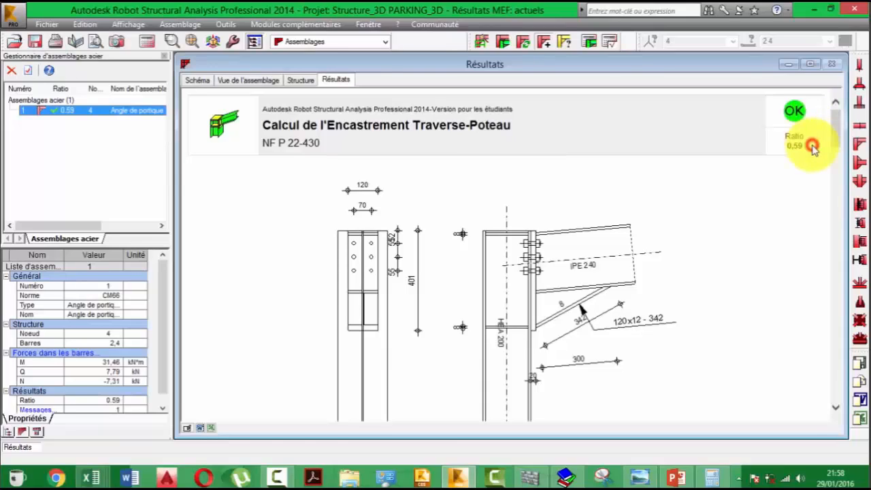
- Examine the calculation report's overall ratio, its beam and column verifications, and the closing remarks
{"action": "left_click_drag", "start_coordinate": [813, 146], "coordinate": [790, 138]}
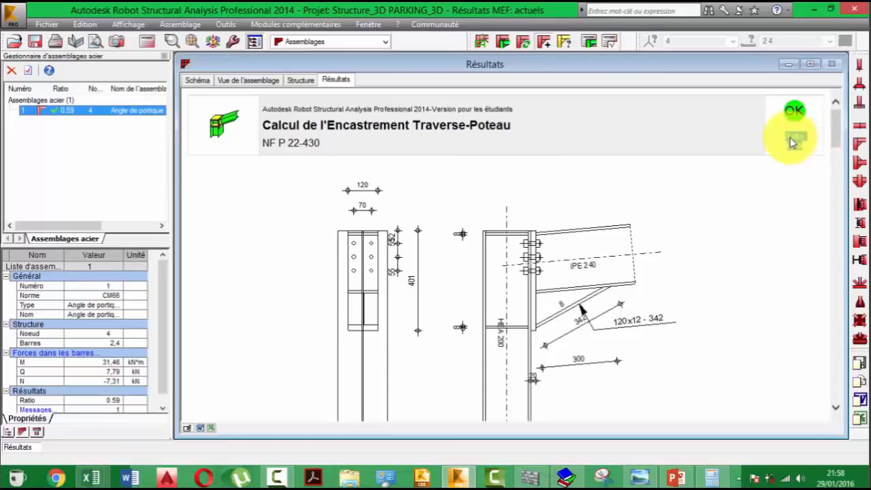
{"action": "left_click", "coordinate": [792, 142]}
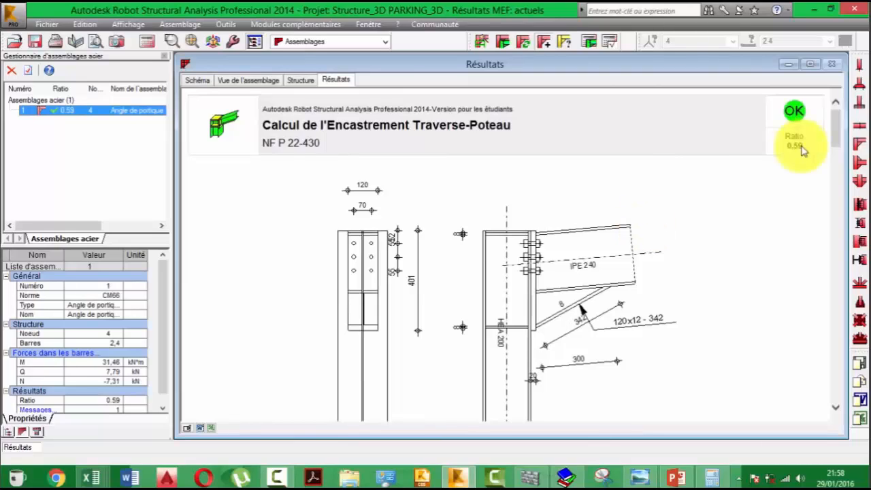
{"action": "scroll", "coordinate": [262, 271], "scroll_direction": "down", "scroll_amount": 5}
{"action": "scroll", "coordinate": [299, 275], "scroll_direction": "down", "scroll_amount": 15}
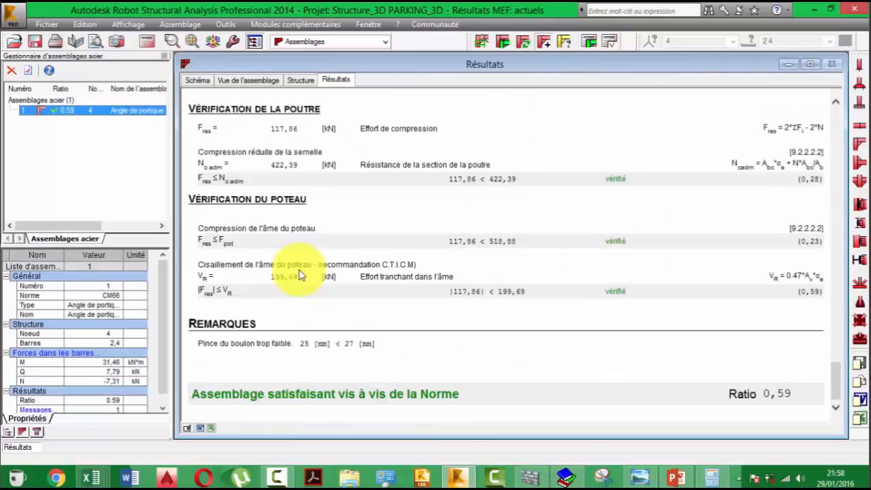
{"action": "scroll", "coordinate": [300, 275], "scroll_direction": "up", "scroll_amount": 1}
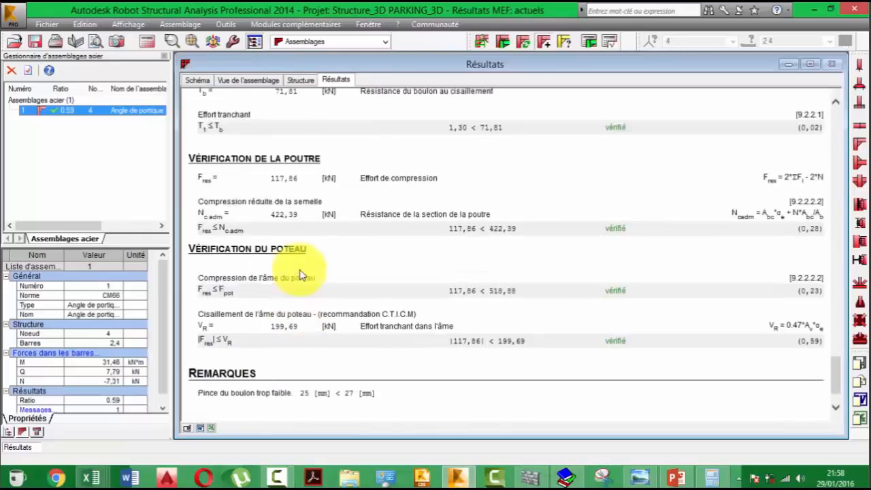
{"action": "scroll", "coordinate": [300, 274], "scroll_direction": "up", "scroll_amount": 15}
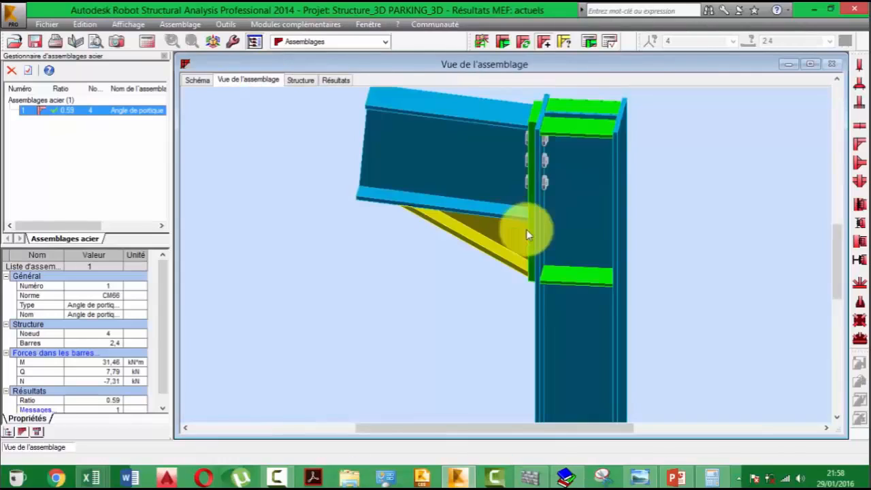
- Inspect the frame corner in the 3D connection view and in the structure model, and briefly check its connection definition
{"action": "left_click_drag", "start_coordinate": [526, 229], "coordinate": [230, 95]}
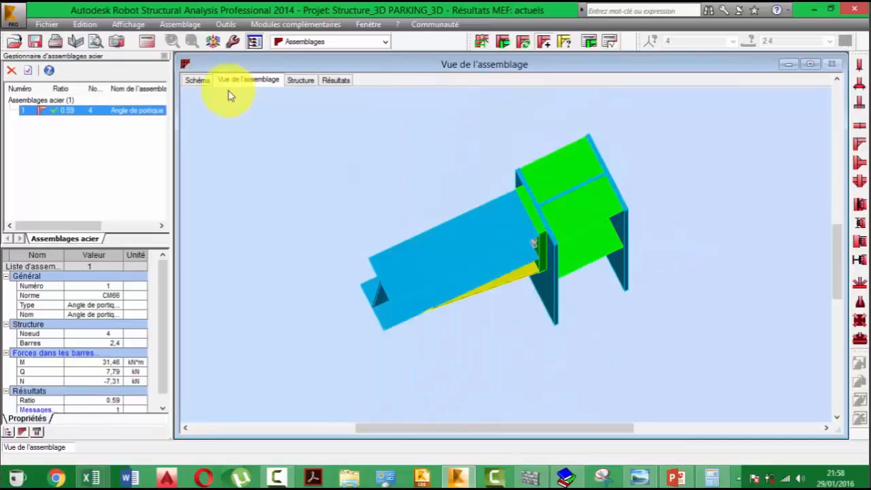
{"action": "left_click", "coordinate": [201, 81]}
{"action": "left_click", "coordinate": [294, 81]}
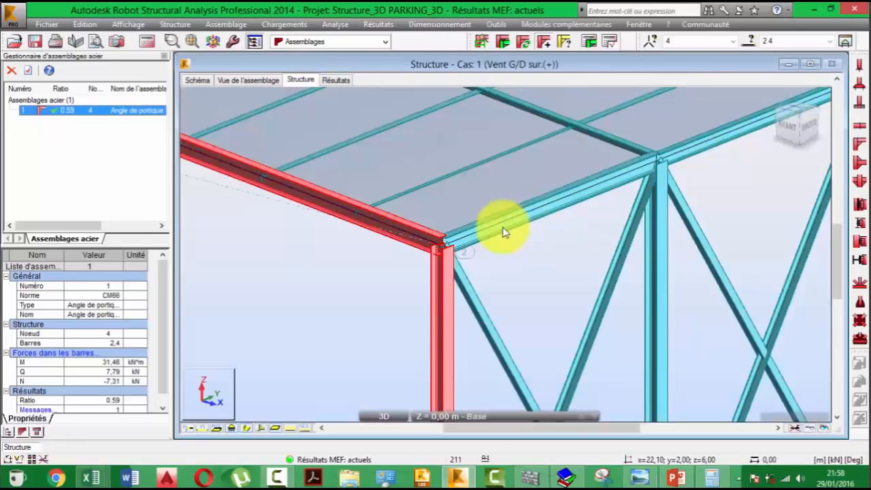
{"action": "middle_click_drag", "start_coordinate": [503, 232], "coordinate": [427, 224]}
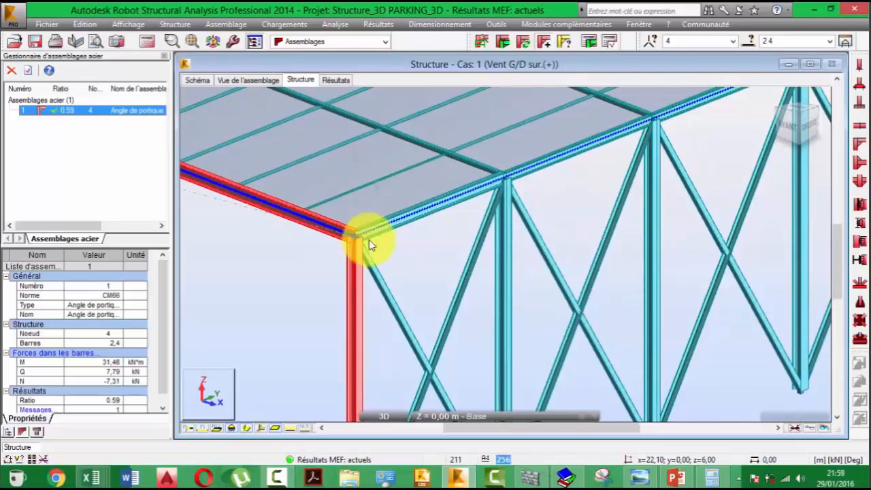
{"action": "middle_click_drag", "start_coordinate": [369, 240], "coordinate": [451, 277]}
{"action": "double_click", "coordinate": [79, 111]}
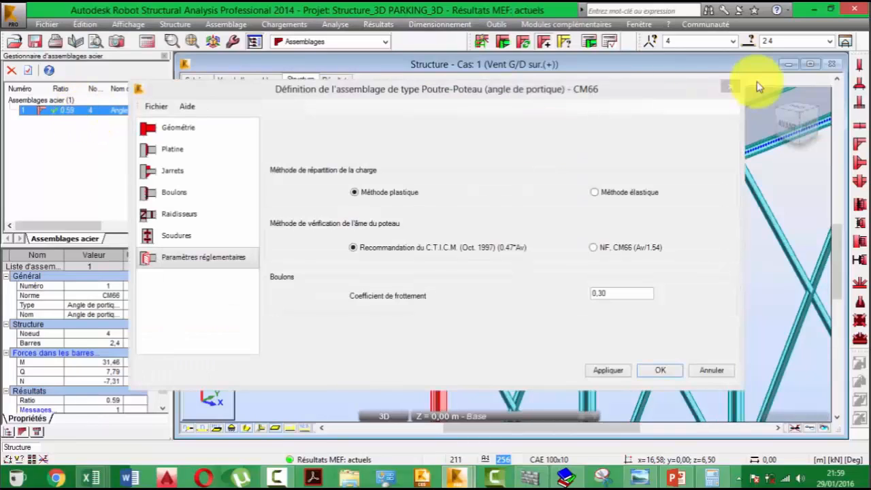
{"action": "left_click", "coordinate": [730, 86]}
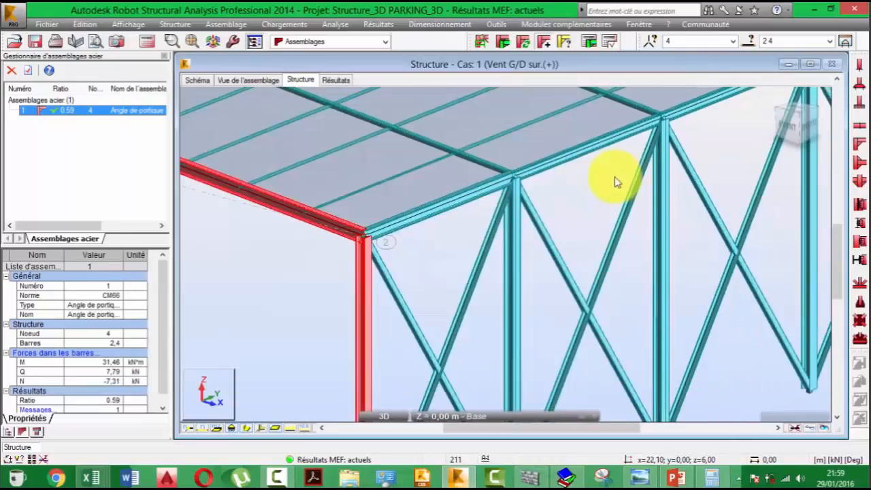
- Create a new frame-corner connection between the HEA 200 column (bar 6) and the IPE 180 beam (bar 8)
{"action": "scroll", "coordinate": [562, 187], "scroll_direction": "up", "scroll_amount": 1}
{"action": "middle_click_drag", "start_coordinate": [562, 188], "coordinate": [500, 244]}
{"action": "scroll", "coordinate": [490, 252], "scroll_direction": "up", "scroll_amount": 2}
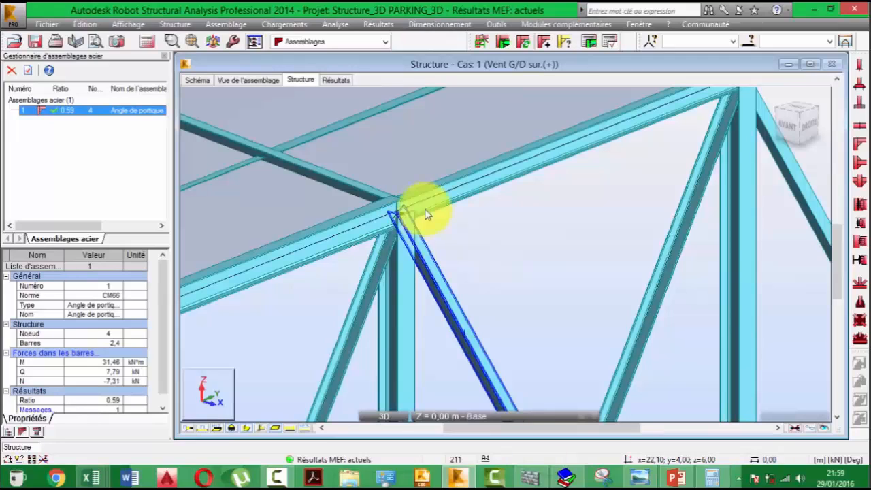
{"action": "left_click", "coordinate": [404, 294], "text": "ctrl"}
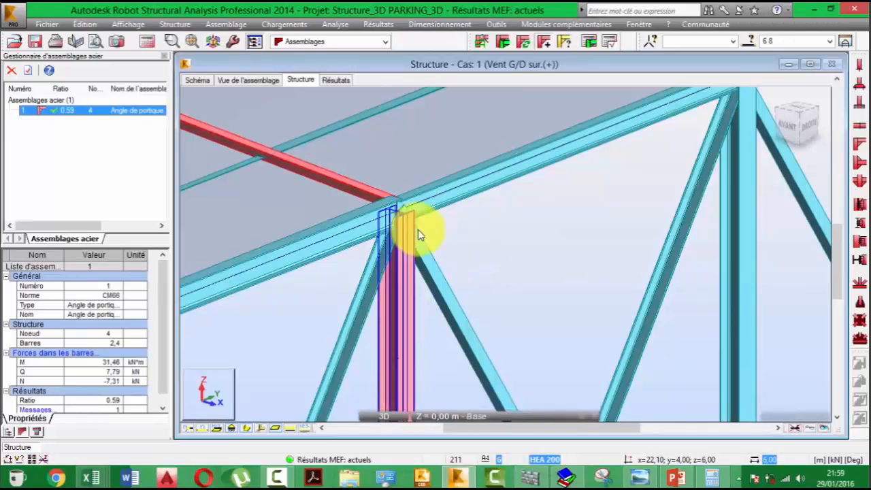
{"action": "scroll", "coordinate": [445, 225], "scroll_direction": "down", "scroll_amount": 3}
{"action": "middle_click_drag", "start_coordinate": [454, 222], "coordinate": [483, 214]}
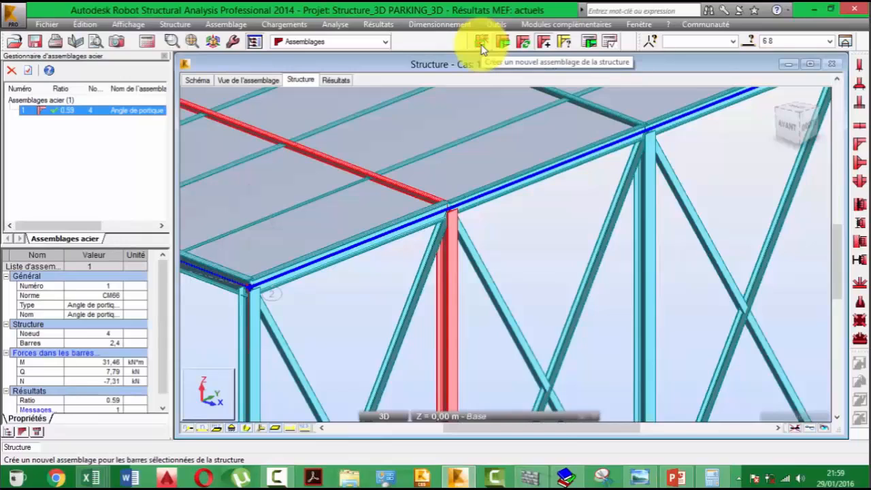
{"action": "left_click", "coordinate": [482, 46]}
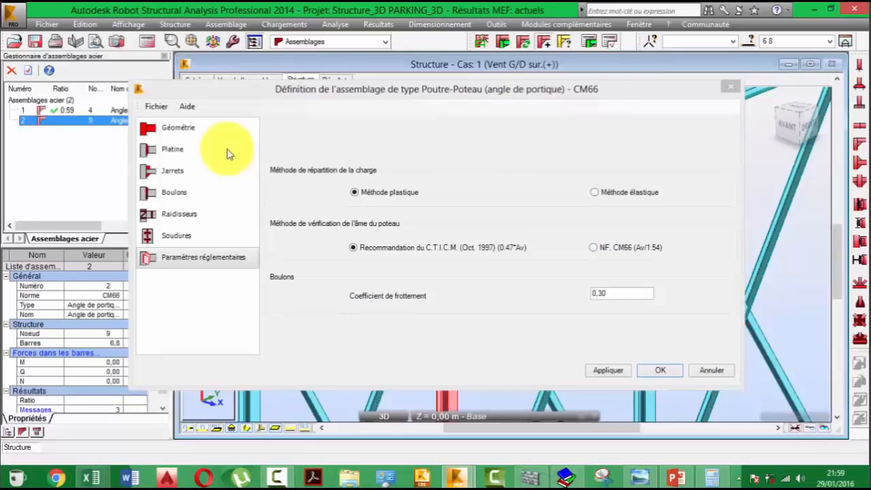
- Review the haunch, stiffener and weld settings of connection 2 and accept its definition
{"action": "left_click", "coordinate": [181, 168]}
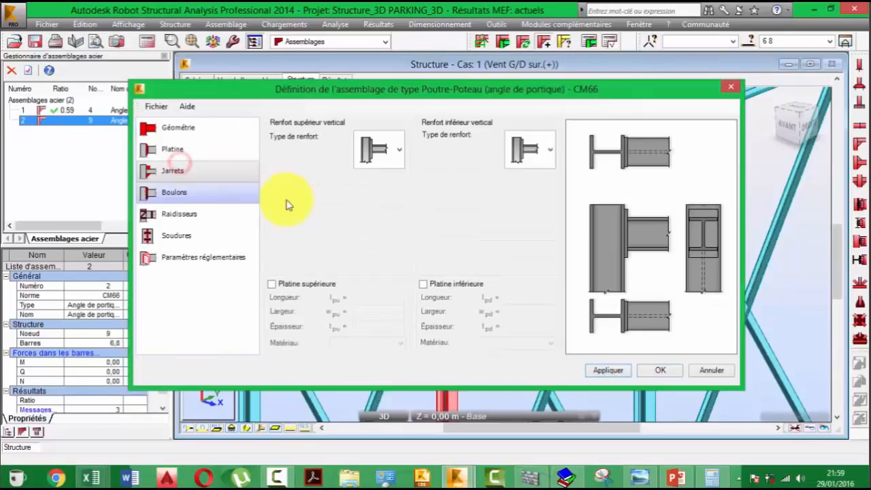
{"action": "left_click", "coordinate": [176, 213]}
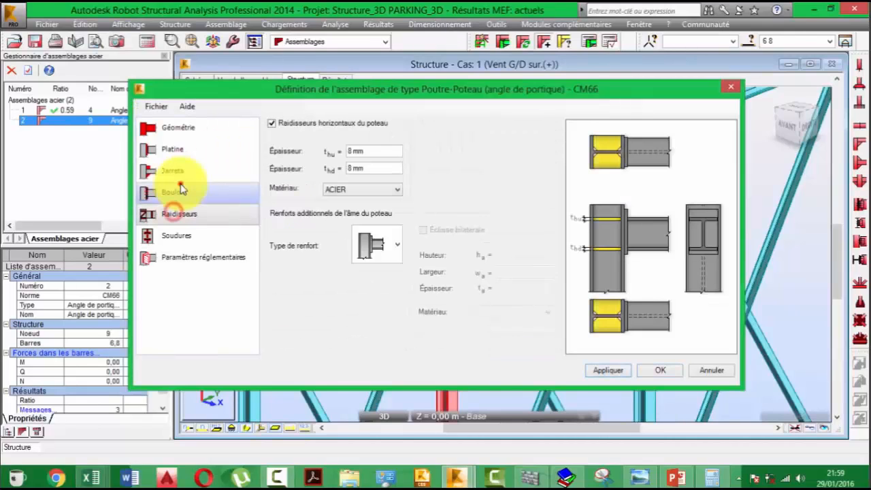
{"action": "left_click", "coordinate": [183, 234]}
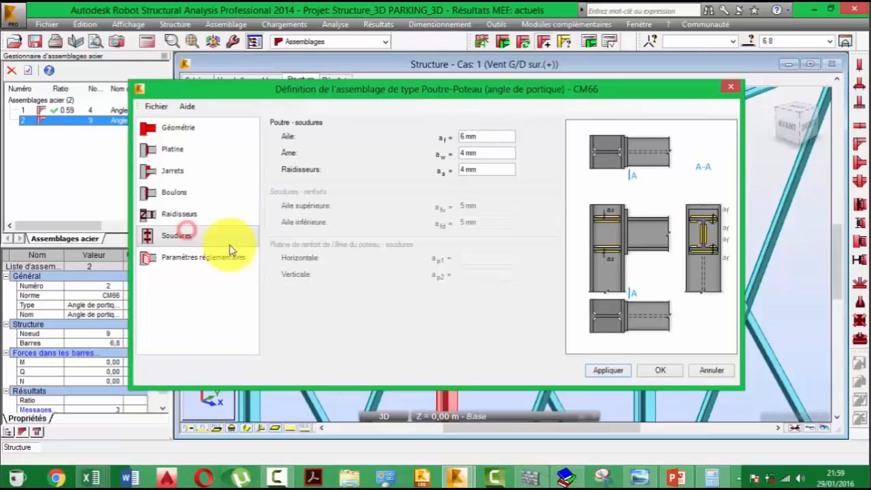
{"action": "left_click", "coordinate": [657, 370]}
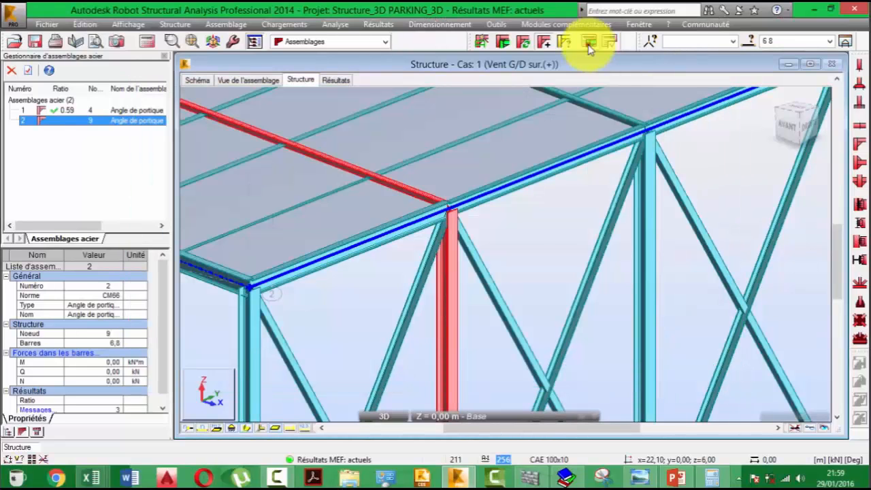
- Calculate bolted connection 2 at node 9, check its report, and return to the structure view
{"action": "left_click", "coordinate": [589, 42]}
{"action": "left_click", "coordinate": [498, 337]}
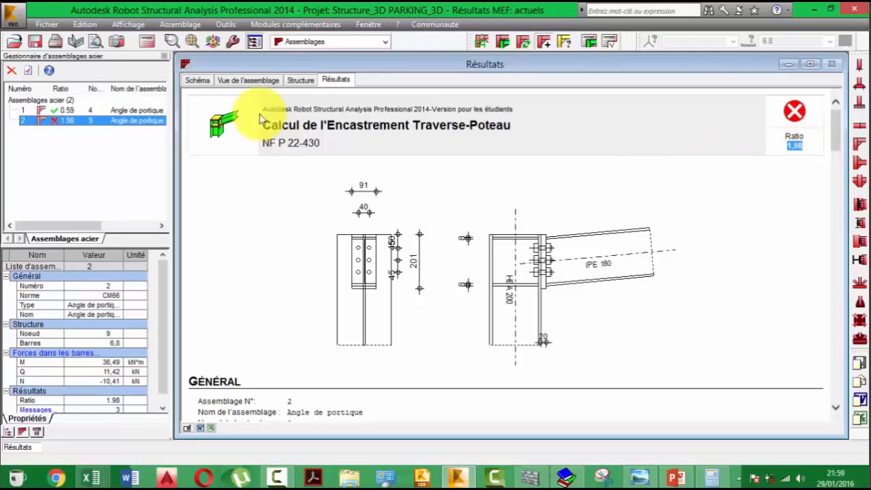
{"action": "left_click", "coordinate": [308, 82]}
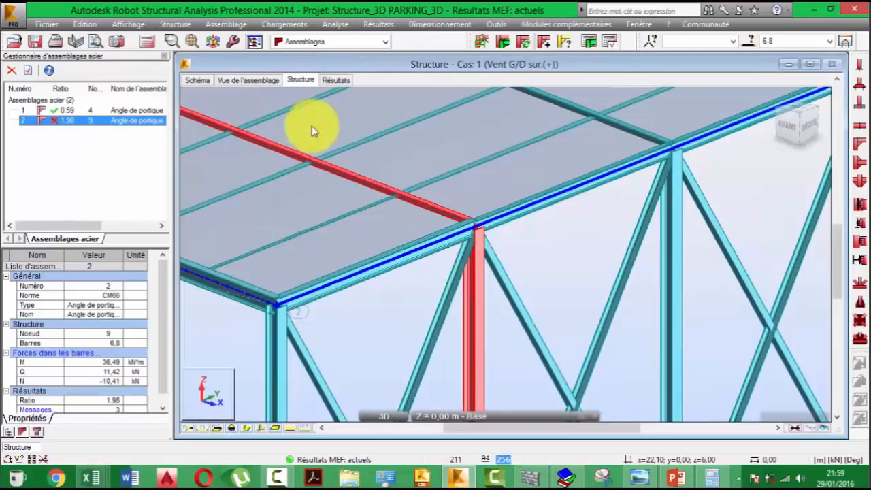
- Reopen the definition of connection 2 and set its connection type to welded (Soudé)
{"action": "double_click", "coordinate": [95, 125]}
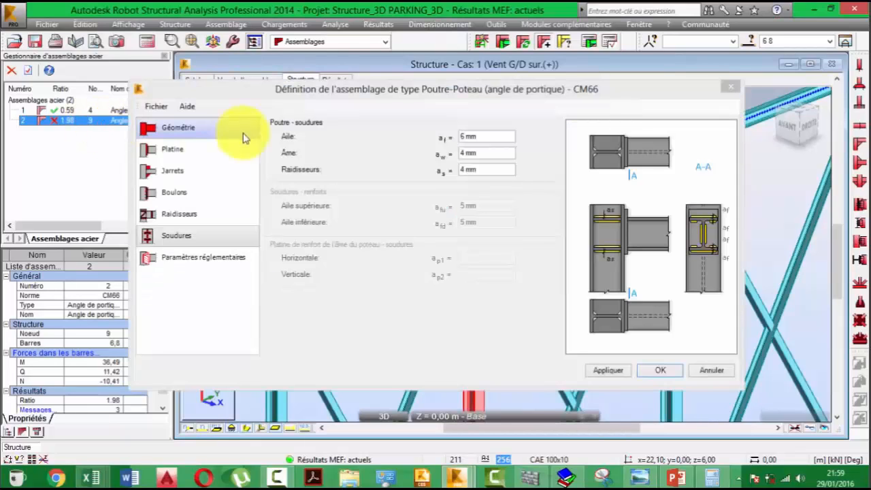
{"action": "left_click", "coordinate": [183, 149]}
{"action": "left_click", "coordinate": [180, 128]}
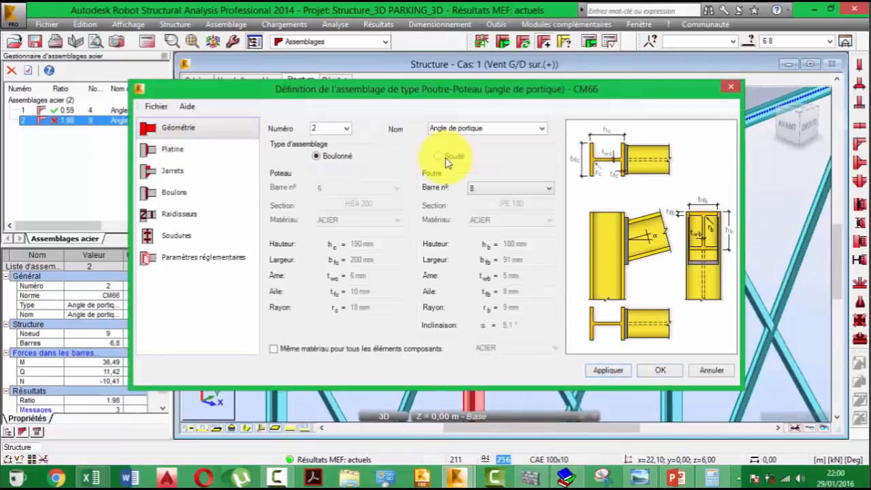
{"action": "left_click", "coordinate": [443, 161]}
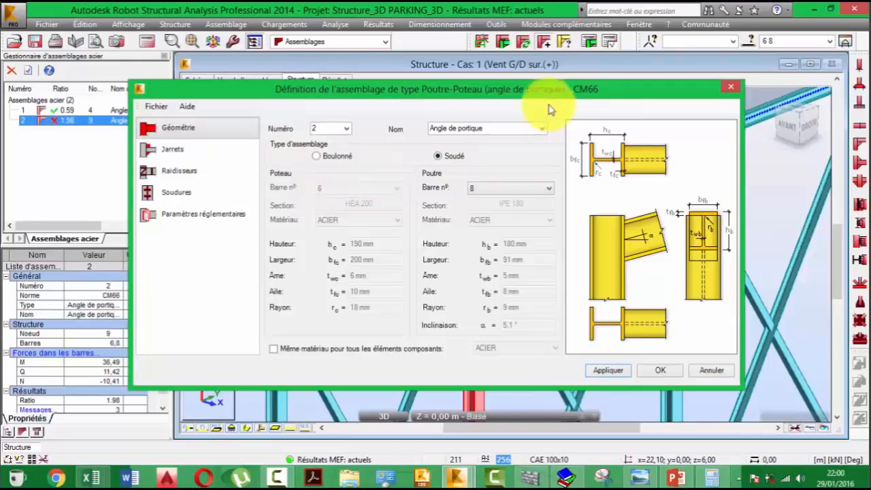
- Run the verification of welded connection 2 at node 9 for load cases 1A13 and check its ratio
{"action": "left_click_drag", "start_coordinate": [548, 89], "coordinate": [609, 141]}
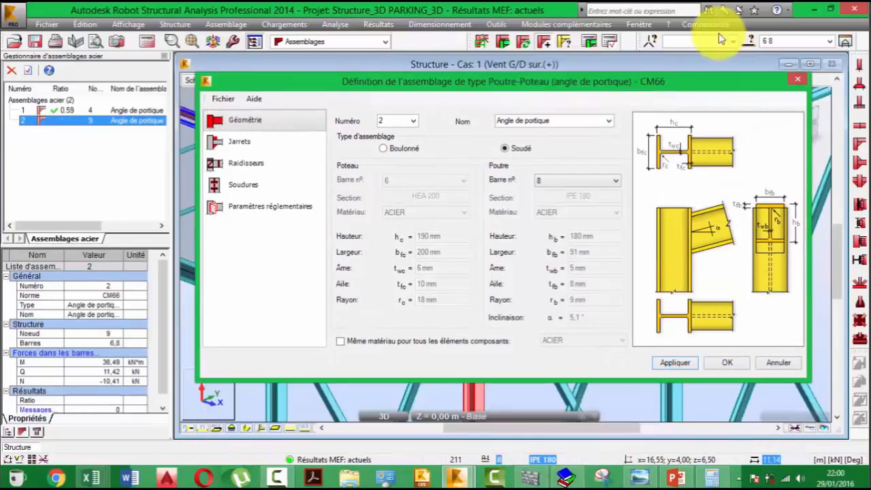
{"action": "left_click_drag", "start_coordinate": [629, 75], "coordinate": [570, 225]}
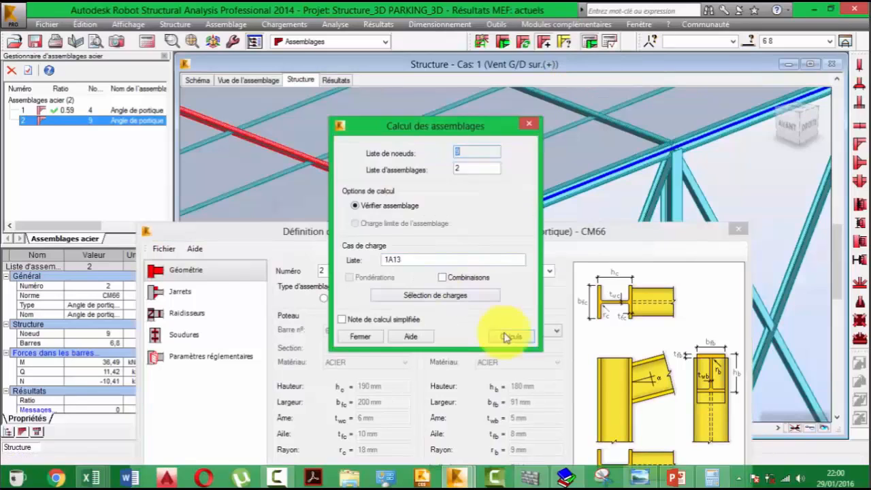
{"action": "left_click", "coordinate": [510, 336]}
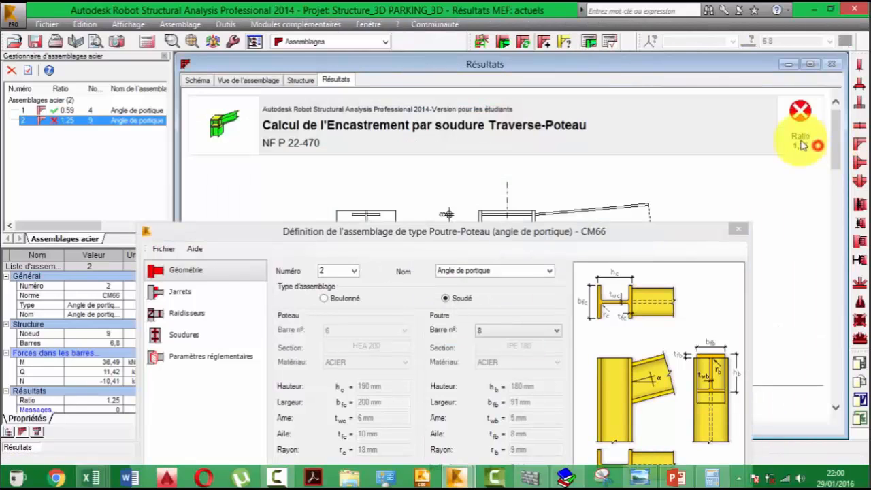
{"action": "left_click_drag", "start_coordinate": [800, 141], "coordinate": [811, 100]}
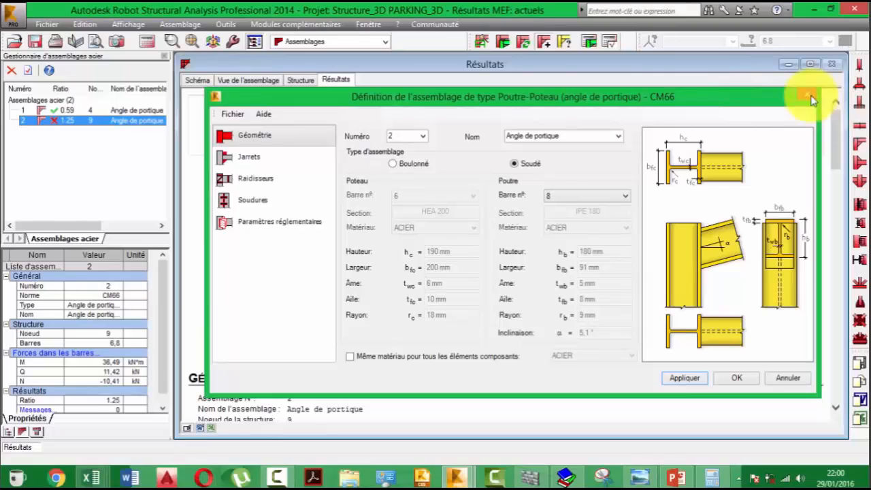
- Check the haunch and geometry settings of the welded connection, and delete connection 2 from the steel connections
{"action": "left_click", "coordinate": [257, 157]}
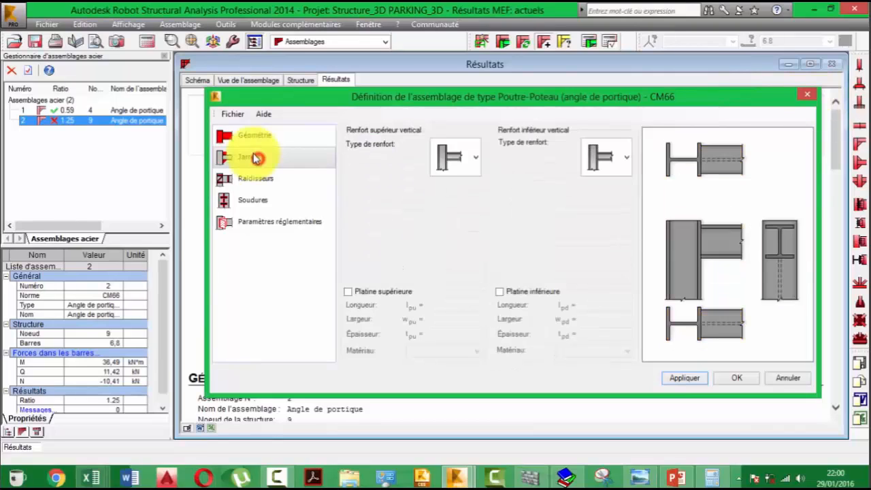
{"action": "left_click", "coordinate": [254, 135]}
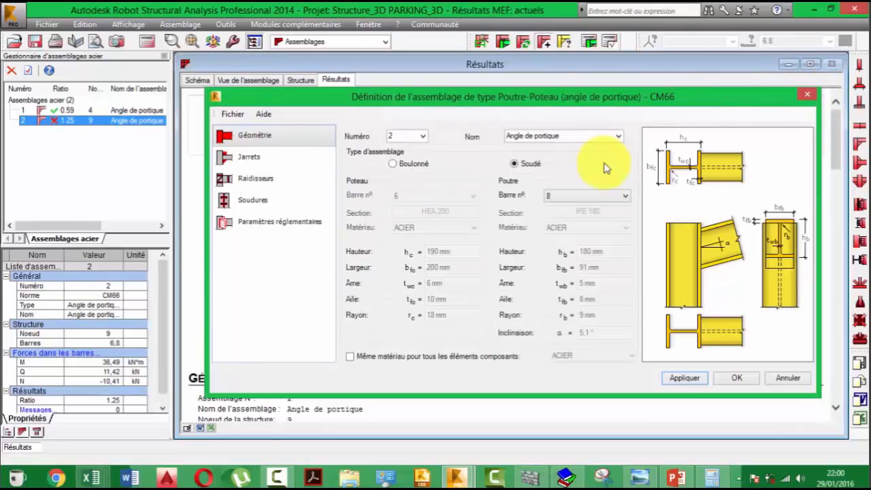
{"action": "left_click", "coordinate": [807, 94]}
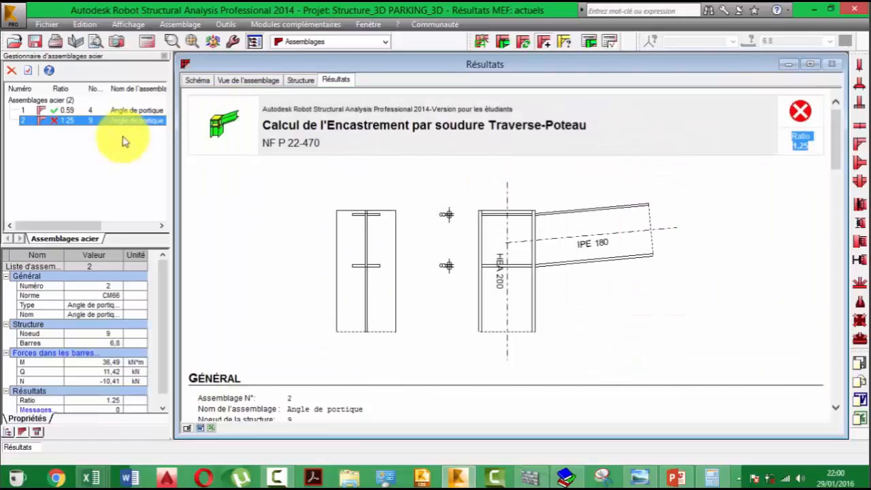
{"action": "right_click", "coordinate": [81, 124]}
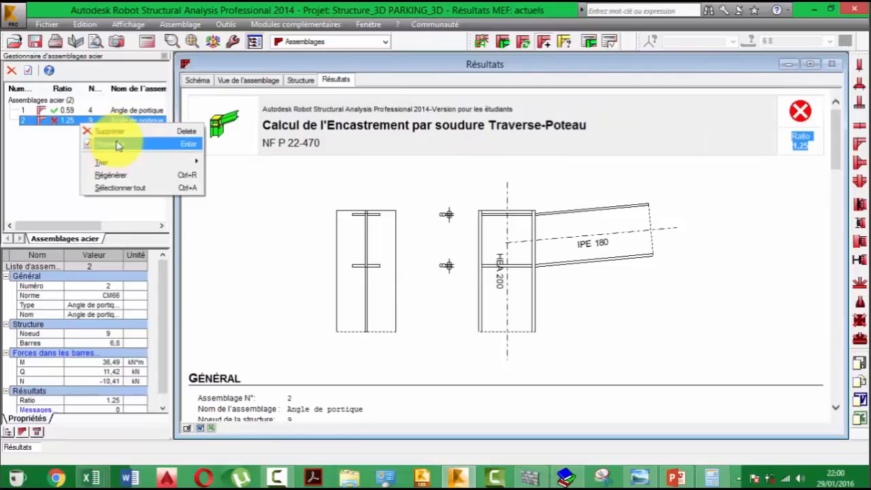
{"action": "left_click", "coordinate": [110, 131]}
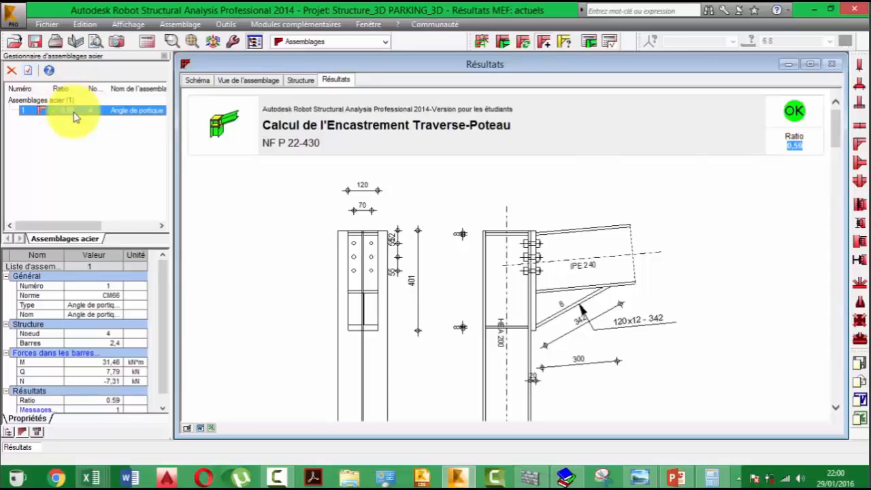
- Set the bolts of connection 1 at node 4 to M14, class 6.9, and rerun the connection's verification
{"action": "double_click", "coordinate": [73, 114]}
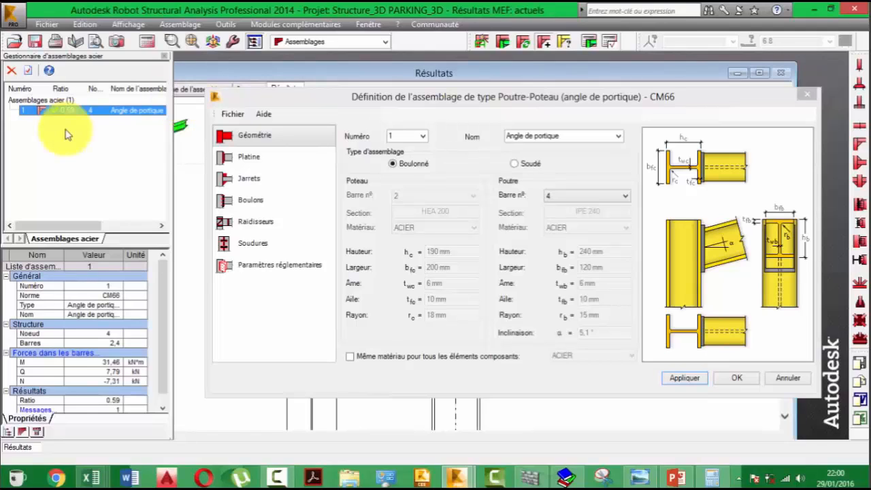
{"action": "left_click", "coordinate": [265, 158]}
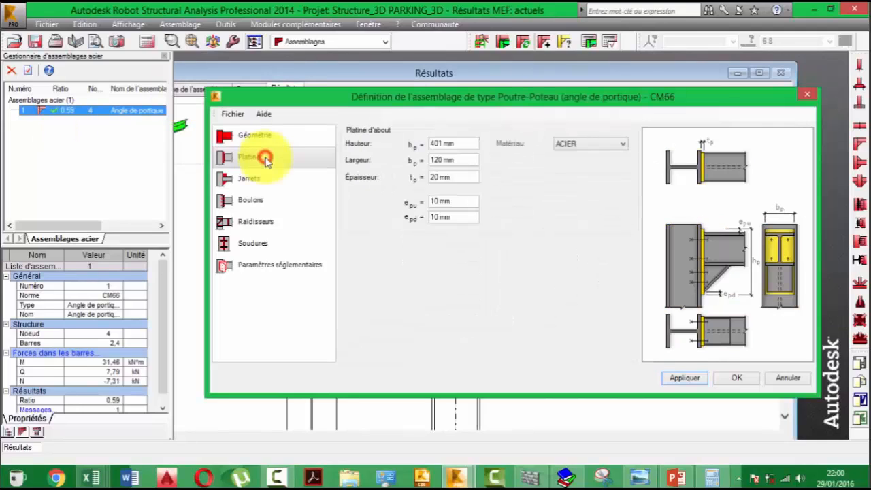
{"action": "left_click", "coordinate": [250, 199]}
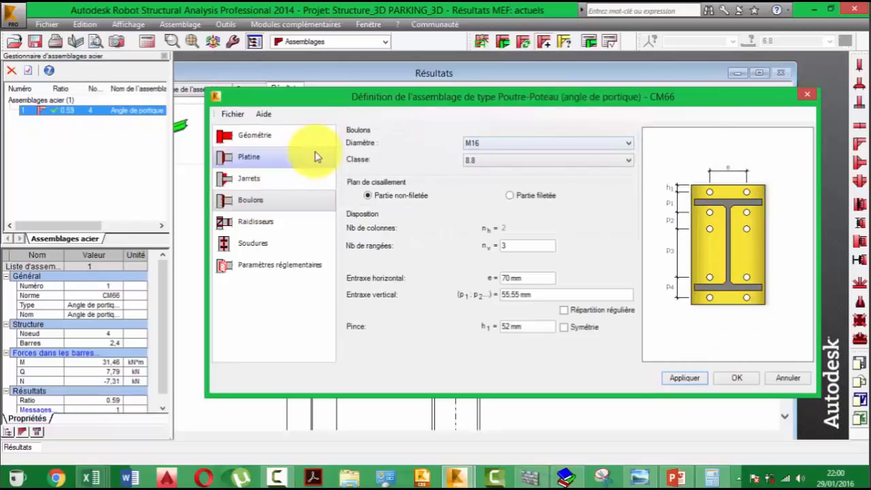
{"action": "left_click", "coordinate": [542, 144]}
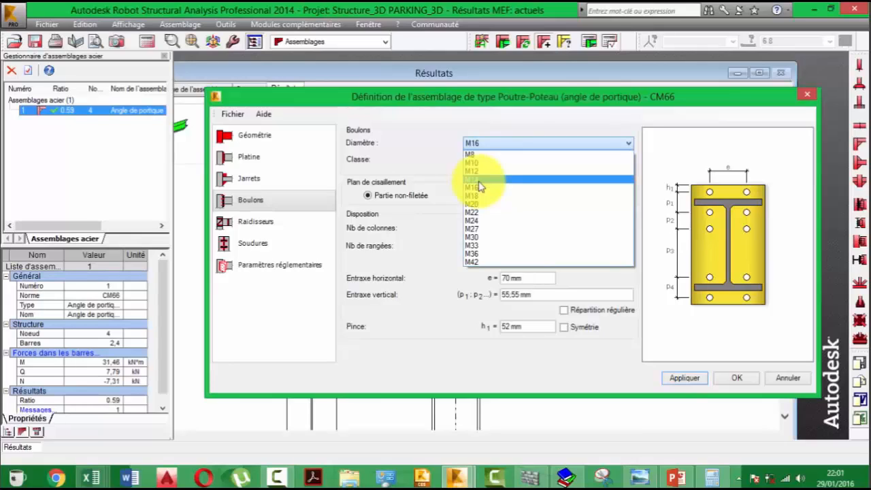
{"action": "left_click", "coordinate": [480, 179]}
{"action": "left_click", "coordinate": [496, 160]}
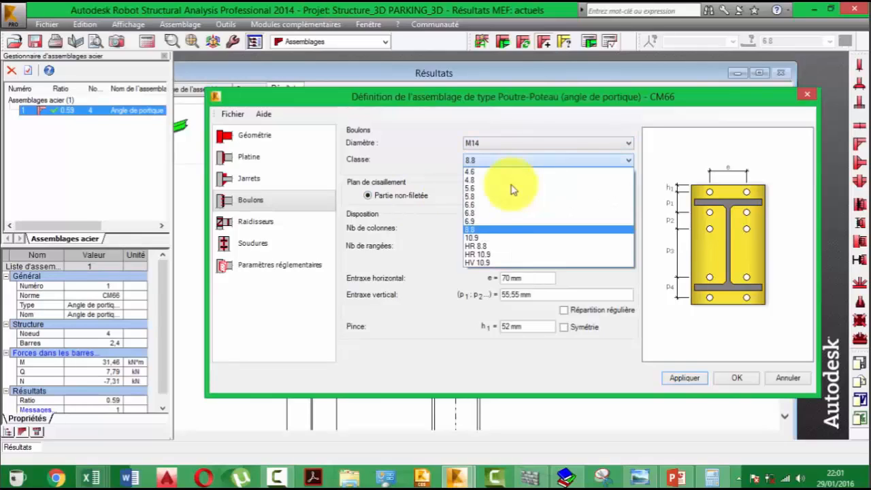
{"action": "left_click", "coordinate": [487, 222]}
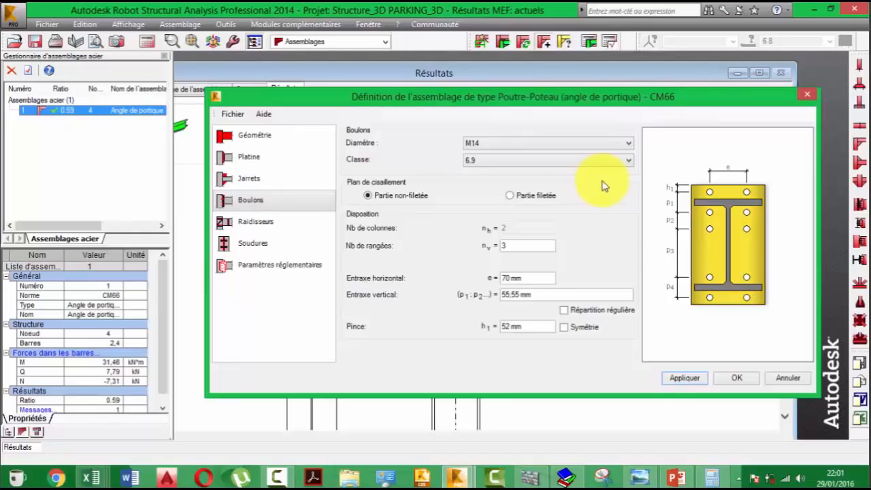
{"action": "left_click_drag", "start_coordinate": [398, 101], "coordinate": [271, 272]}
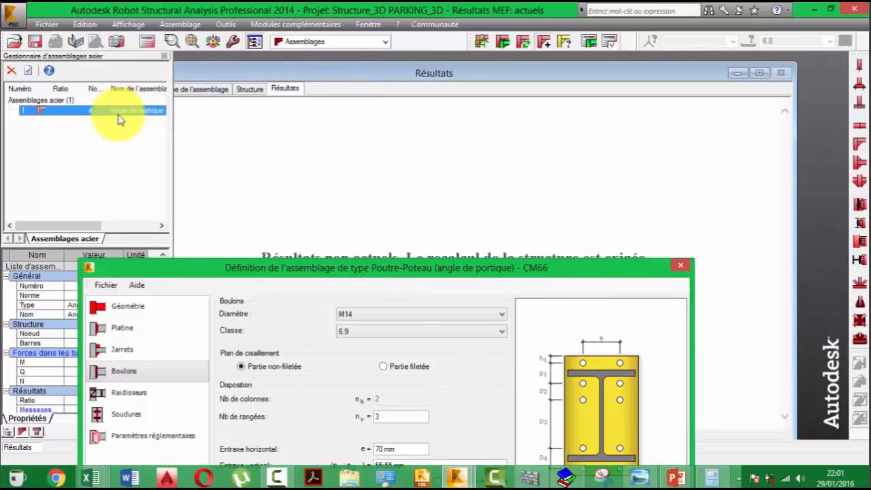
{"action": "left_click", "coordinate": [589, 42]}
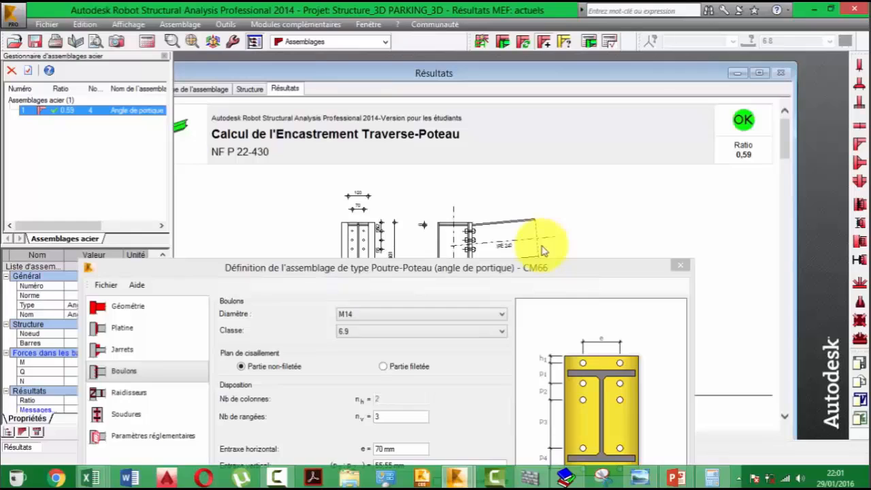
- Change the bolt class of connection 1 to 5.6, apply it, and recalculate the connection
{"action": "left_click_drag", "start_coordinate": [544, 270], "coordinate": [575, 94]}
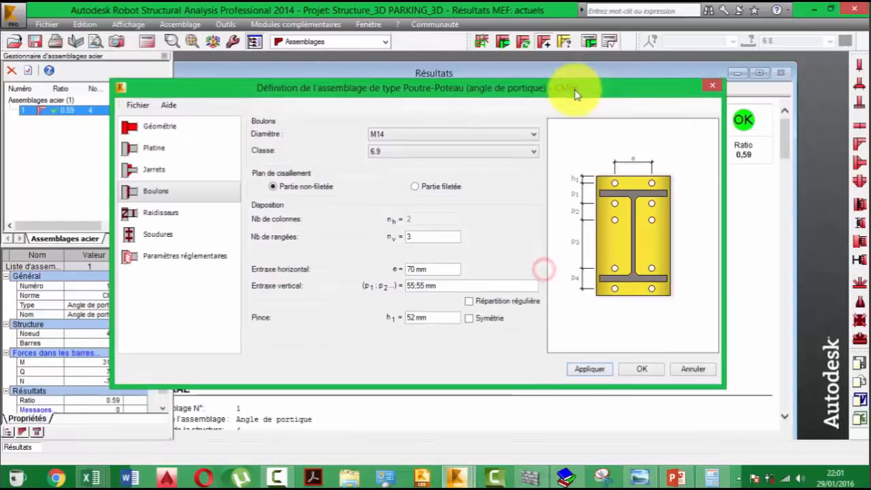
{"action": "left_click", "coordinate": [466, 151]}
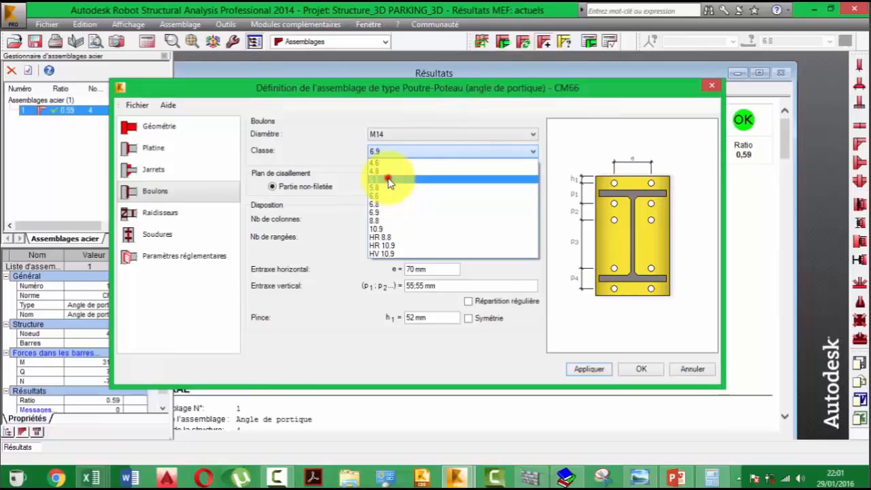
{"action": "left_click", "coordinate": [388, 180]}
{"action": "left_click", "coordinate": [581, 368]}
{"action": "left_click", "coordinate": [515, 334]}
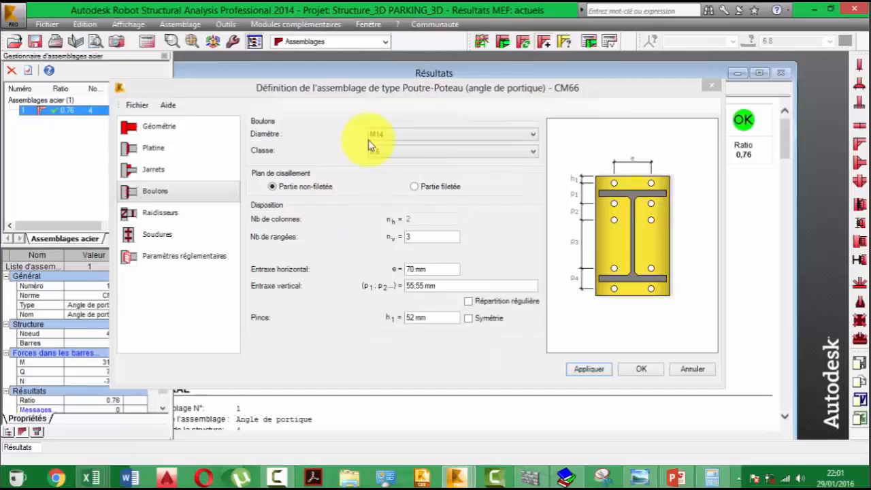
- Check the ratio of connection 1 in the calculation report, and close the connection definition
{"action": "left_click", "coordinate": [426, 81]}
{"action": "left_click_drag", "start_coordinate": [427, 82], "coordinate": [449, 232]}
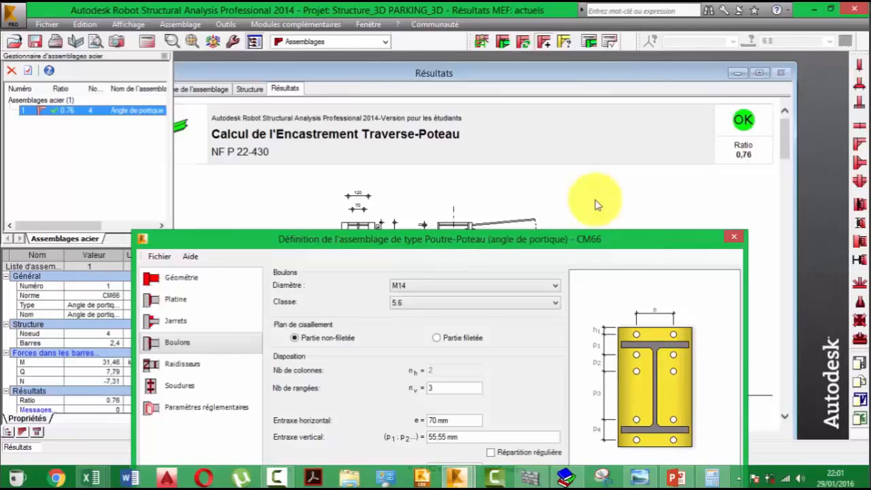
{"action": "left_click", "coordinate": [761, 153]}
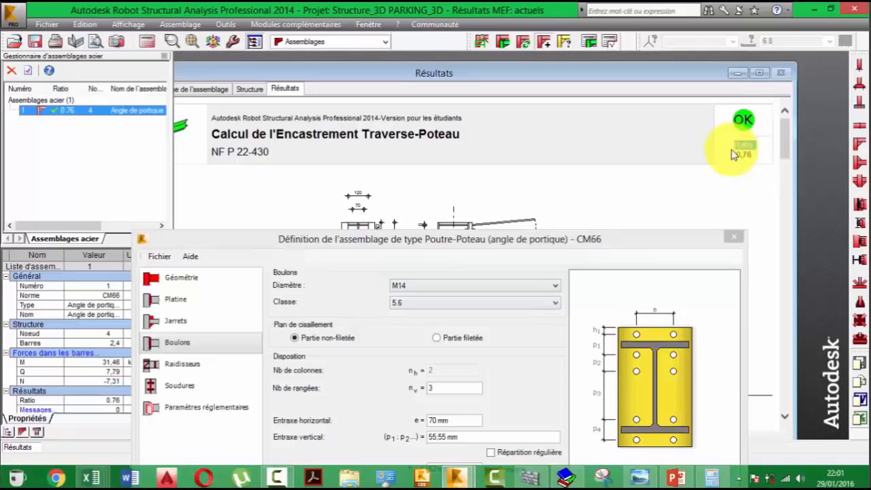
{"action": "left_click_drag", "start_coordinate": [742, 150], "coordinate": [763, 164]}
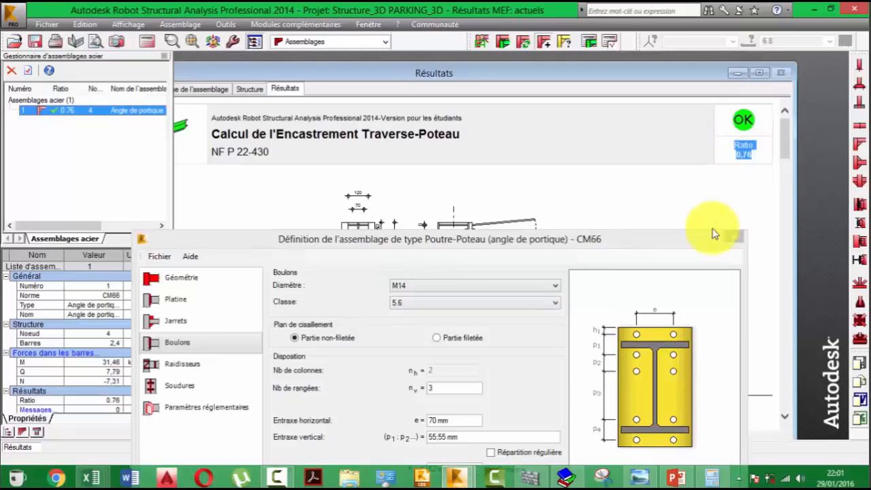
{"action": "left_click_drag", "start_coordinate": [604, 243], "coordinate": [632, 120]}
{"action": "left_click", "coordinate": [764, 113]}
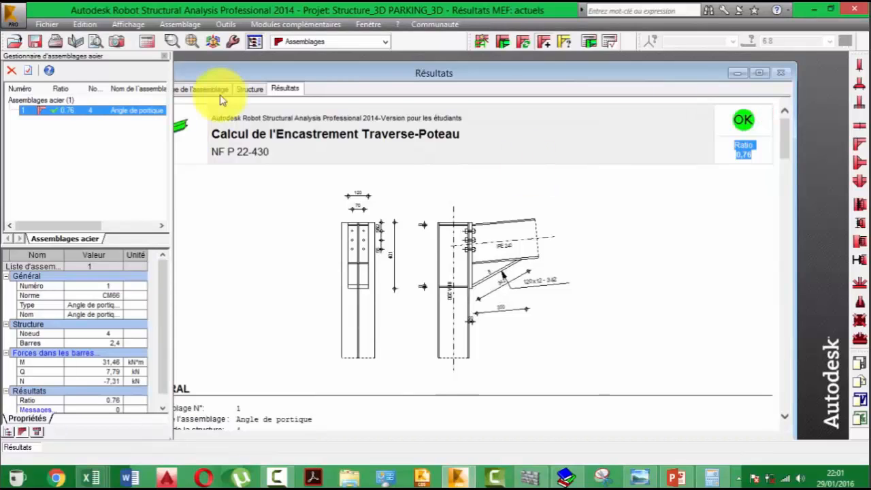
- Try to create another connection between the IPE 240 beam and HEA 200 column at node 4 in the structure view
{"action": "left_click", "coordinate": [249, 89]}
{"action": "scroll", "coordinate": [375, 242], "scroll_direction": "up", "scroll_amount": 2}
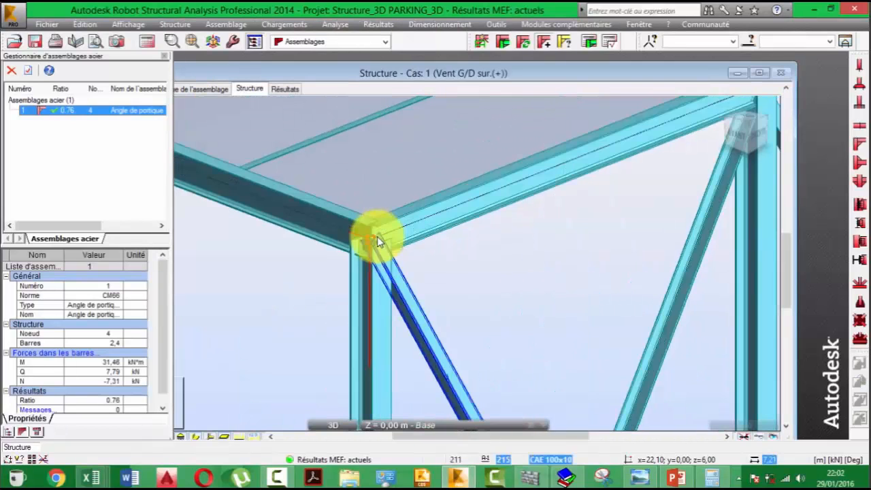
{"action": "left_click", "coordinate": [323, 225]}
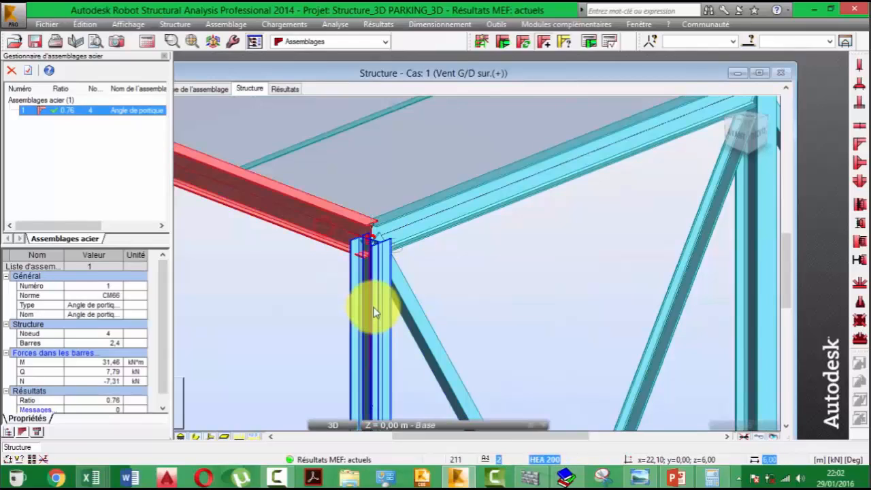
{"action": "left_click", "coordinate": [374, 312]}
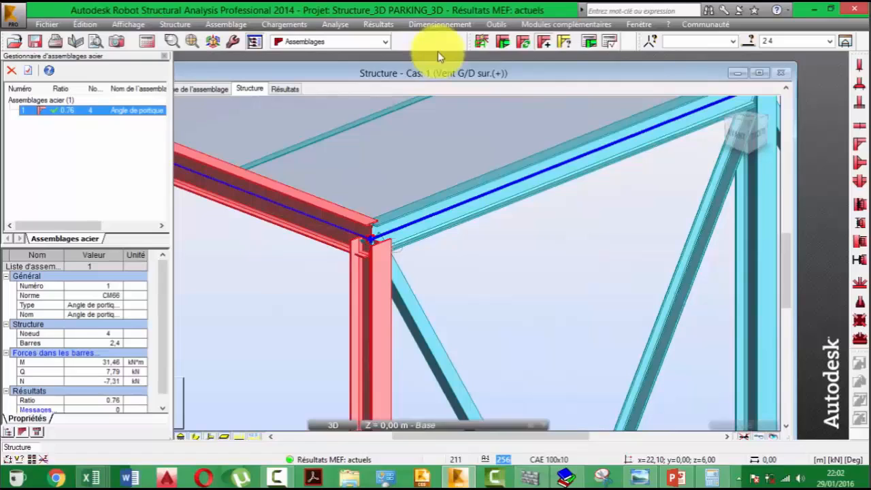
{"action": "left_click", "coordinate": [481, 41]}
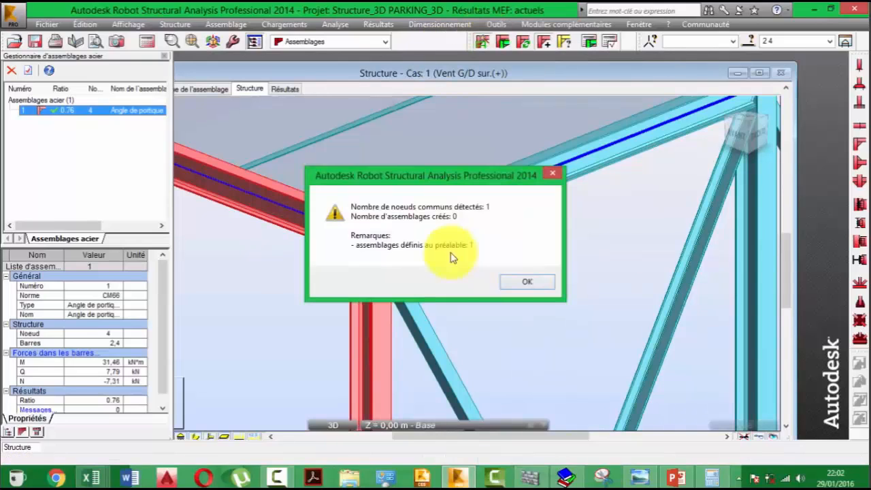
{"action": "left_click", "coordinate": [528, 280]}
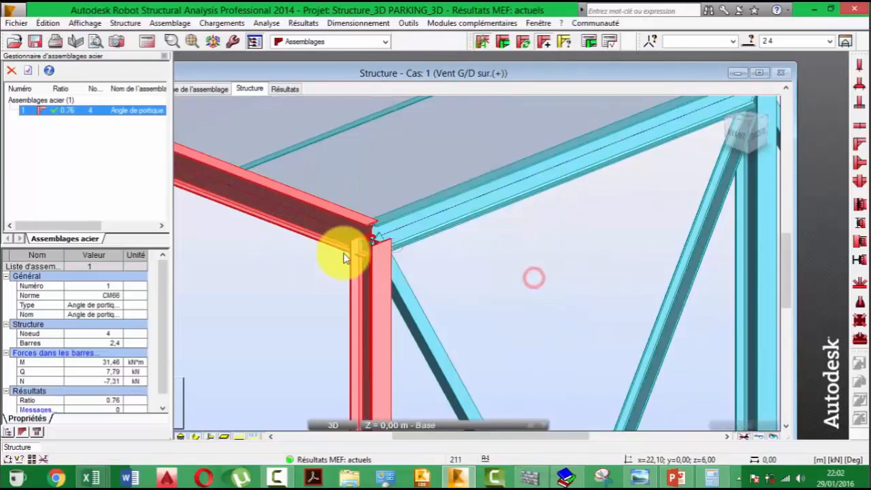
- Clear the bar selection in the structure view, and delete connection 1 from the steel connections
{"action": "left_click", "coordinate": [290, 290]}
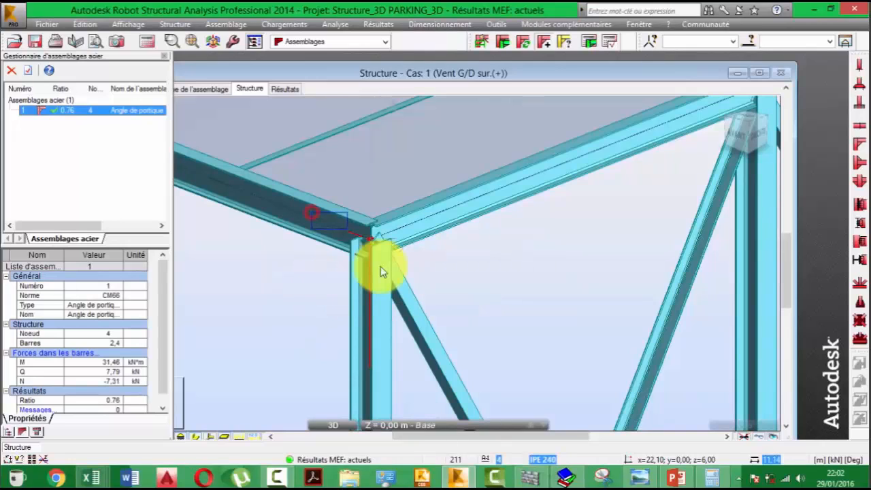
{"action": "left_click_drag", "start_coordinate": [381, 272], "coordinate": [443, 335]}
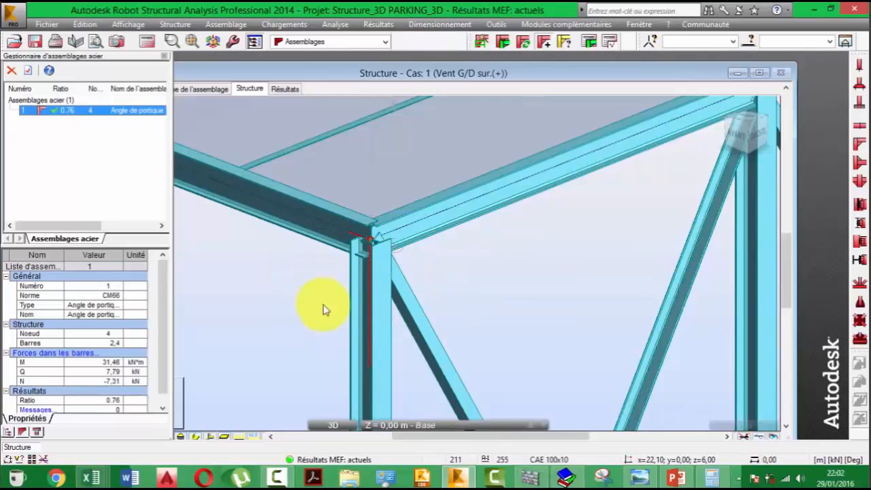
{"action": "left_click", "coordinate": [278, 190]}
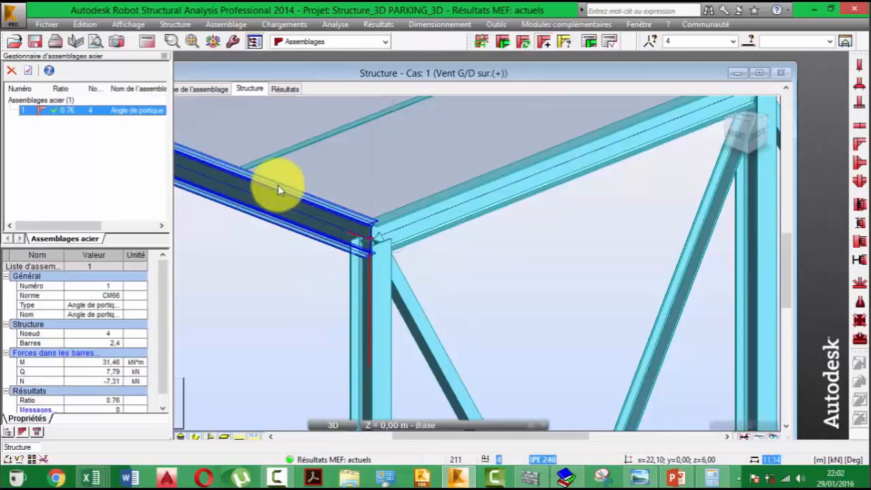
{"action": "left_click", "coordinate": [284, 283]}
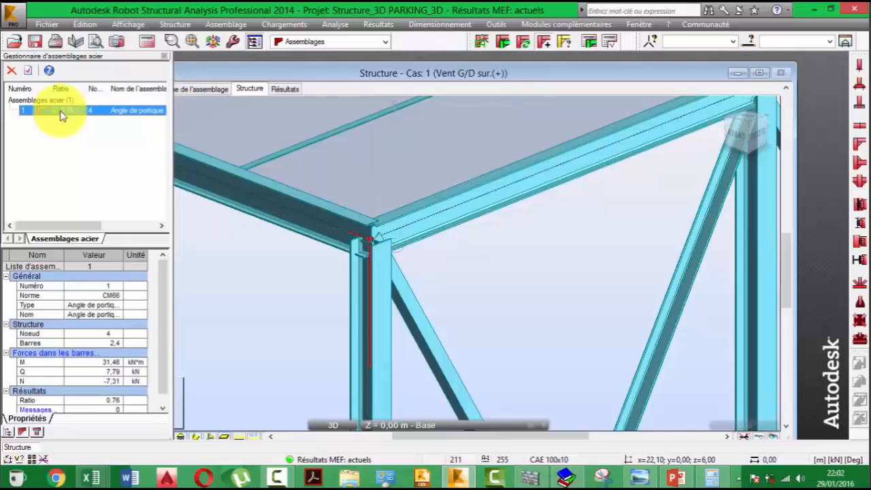
{"action": "left_click", "coordinate": [11, 75]}
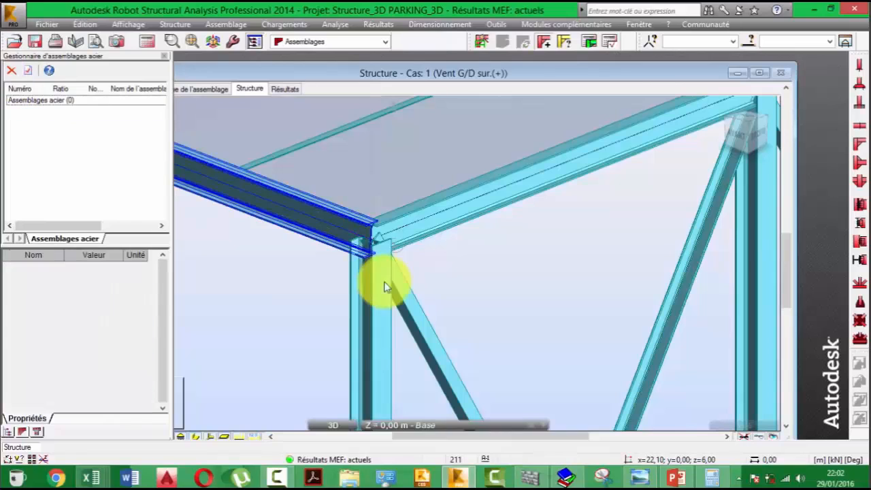
- Create a bolted frame-corner connection without a haunch between column 2 and beam 4 with M16 class 8.8 bolts, and calculate it
{"action": "left_click", "coordinate": [486, 40]}
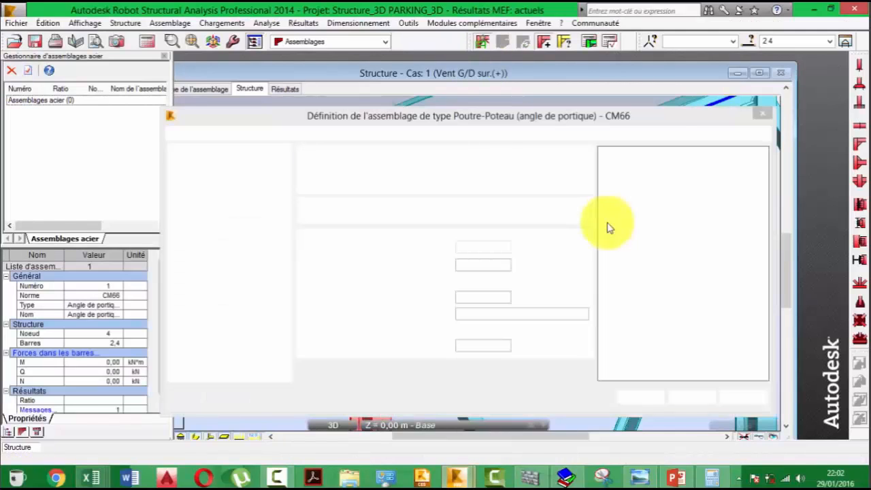
{"action": "left_click", "coordinate": [647, 399]}
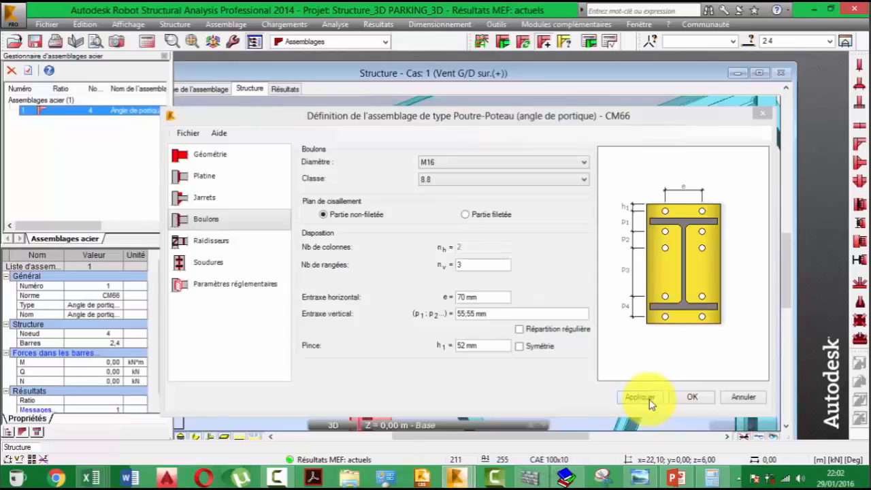
{"action": "left_click", "coordinate": [701, 398]}
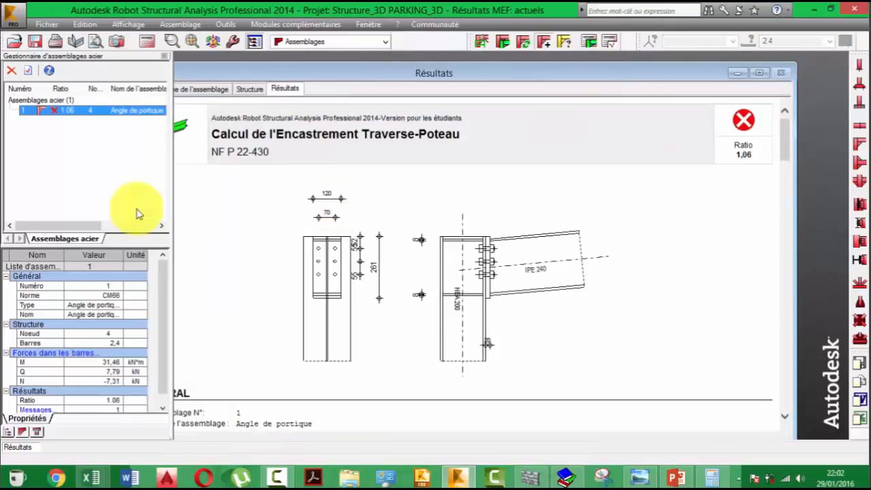
- Set the bolt class of the new connection to 10.9 and verify it at node 4 for load cases 1A13
{"action": "double_click", "coordinate": [81, 113]}
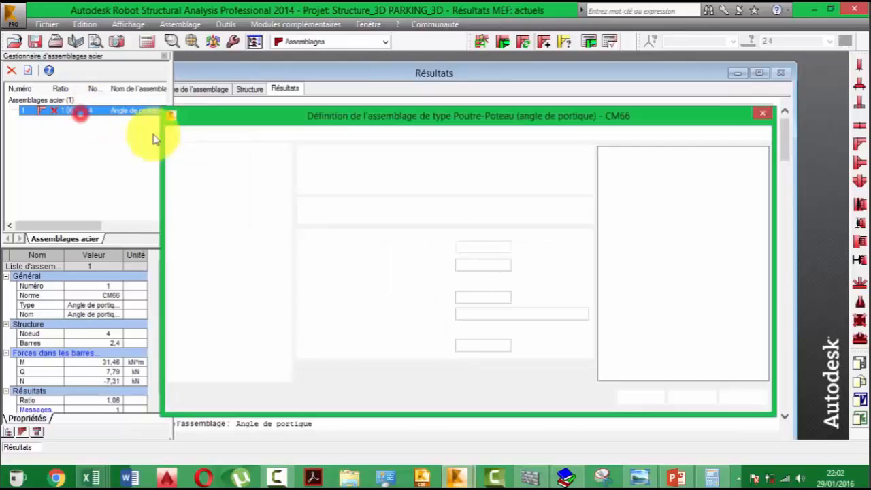
{"action": "left_click", "coordinate": [475, 180]}
{"action": "left_click", "coordinate": [450, 258]}
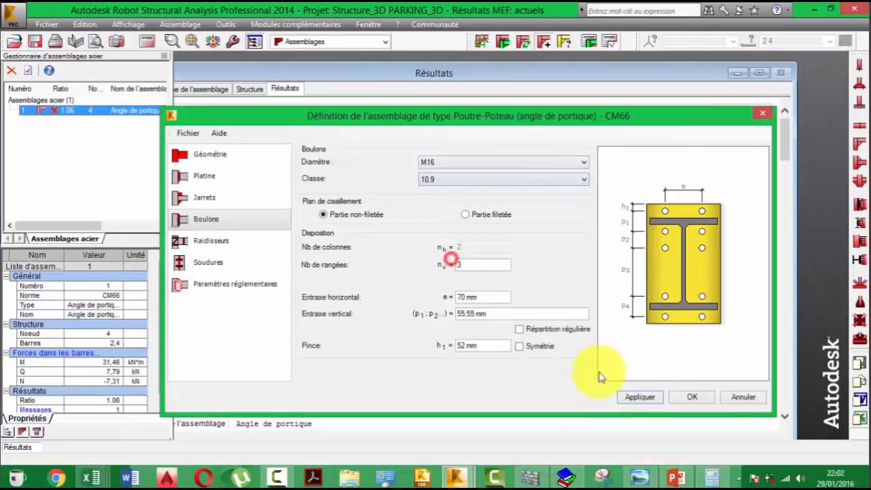
{"action": "left_click", "coordinate": [661, 398]}
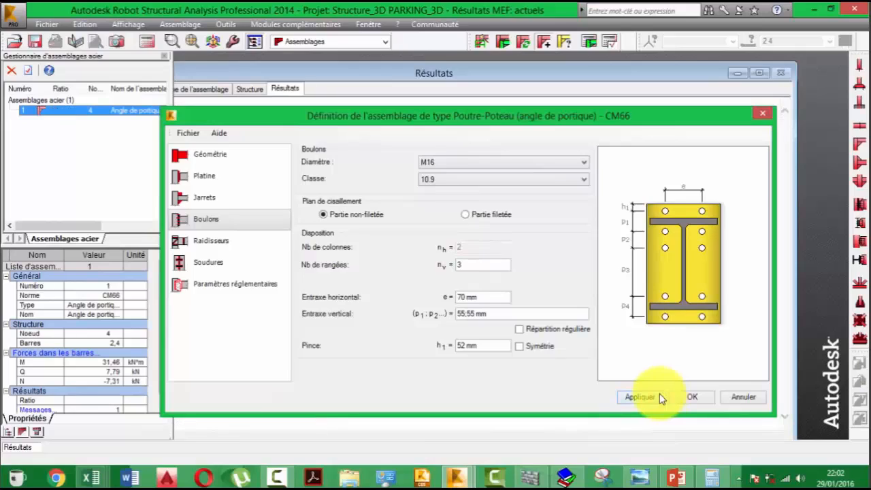
{"action": "left_click", "coordinate": [551, 42]}
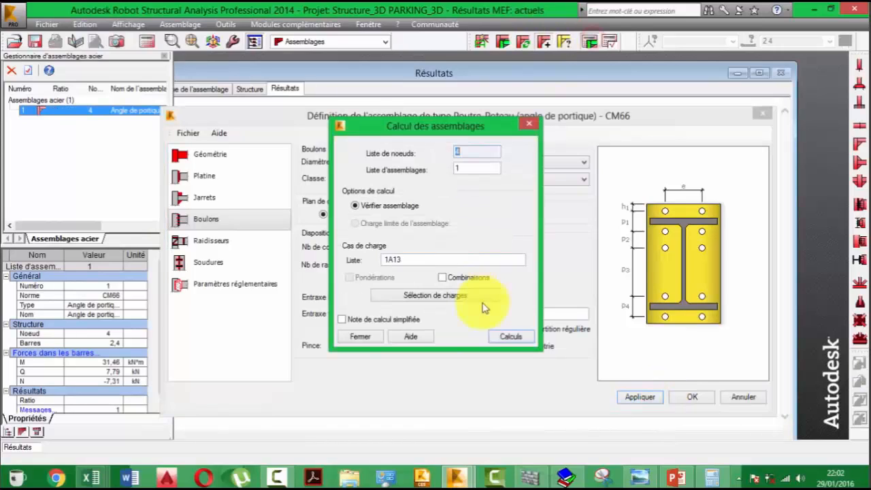
{"action": "left_click", "coordinate": [510, 336]}
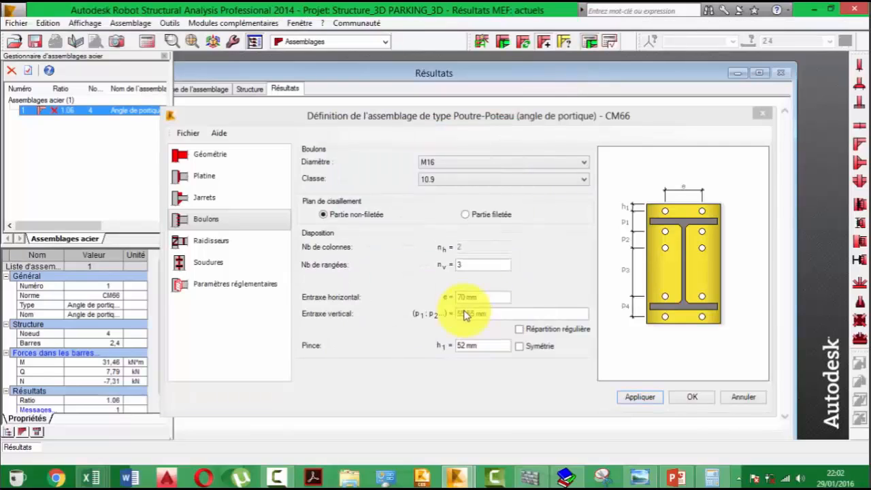
- Set the bolt diameter of connection 1 to M20, apply it, and close the connection definition
{"action": "left_click", "coordinate": [435, 163]}
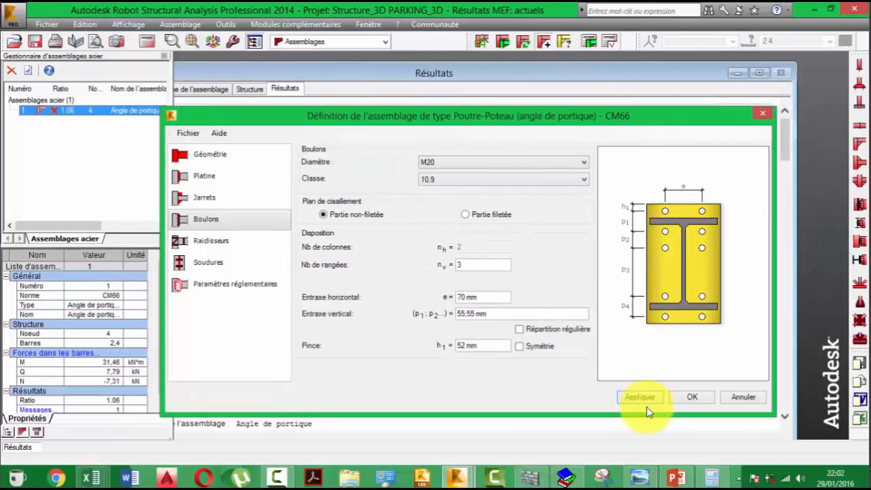
{"action": "left_click", "coordinate": [639, 397]}
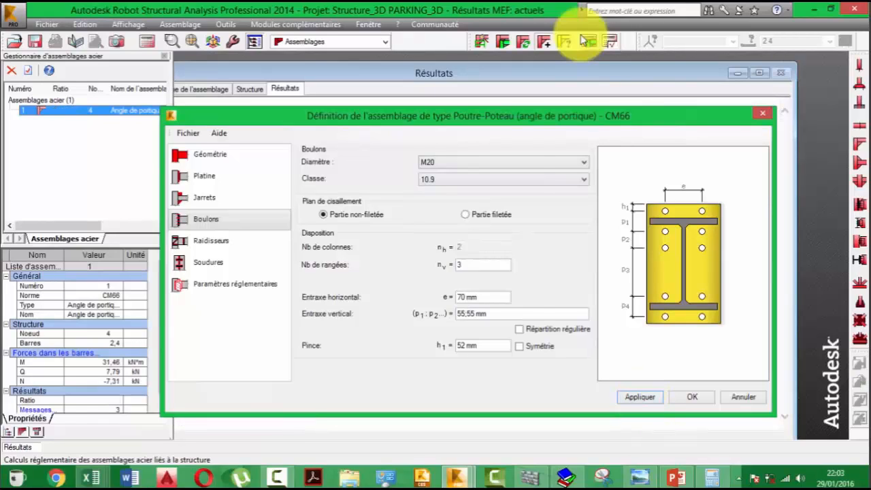
{"action": "left_click", "coordinate": [762, 114]}
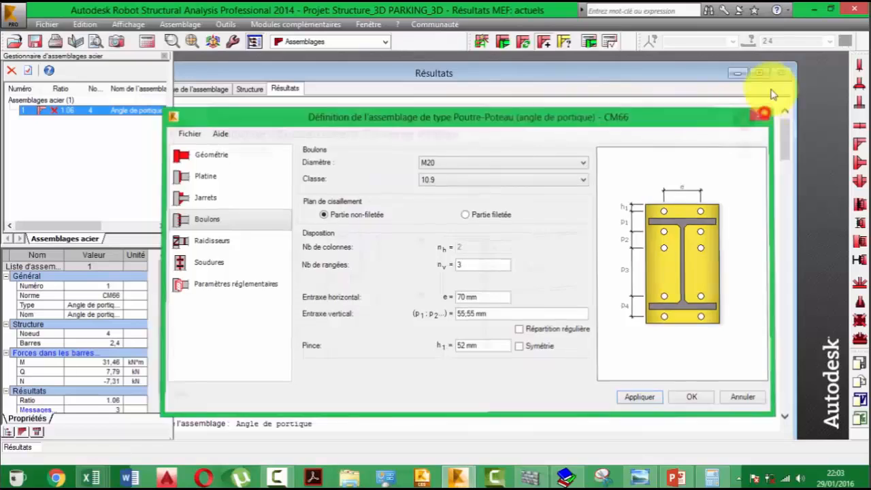
- Clear the bar selection in the structure view and remove connection 1 from the steel connections
{"action": "left_click", "coordinate": [249, 88]}
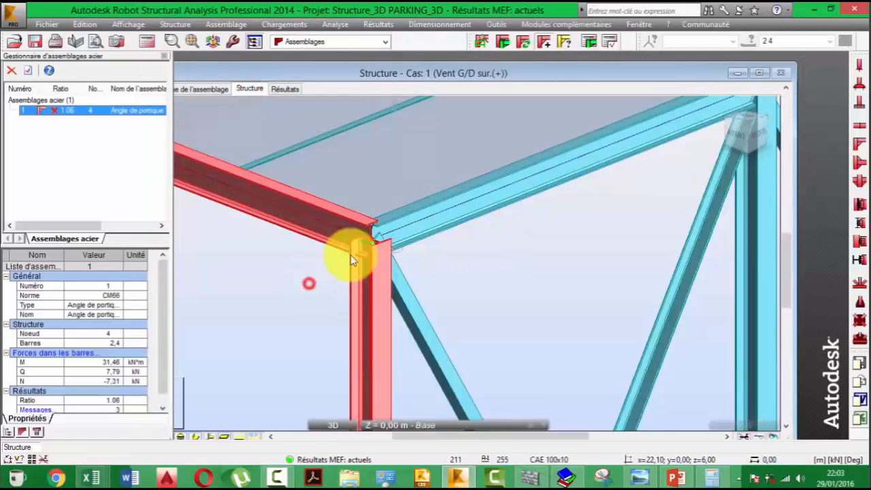
{"action": "left_click", "coordinate": [319, 205]}
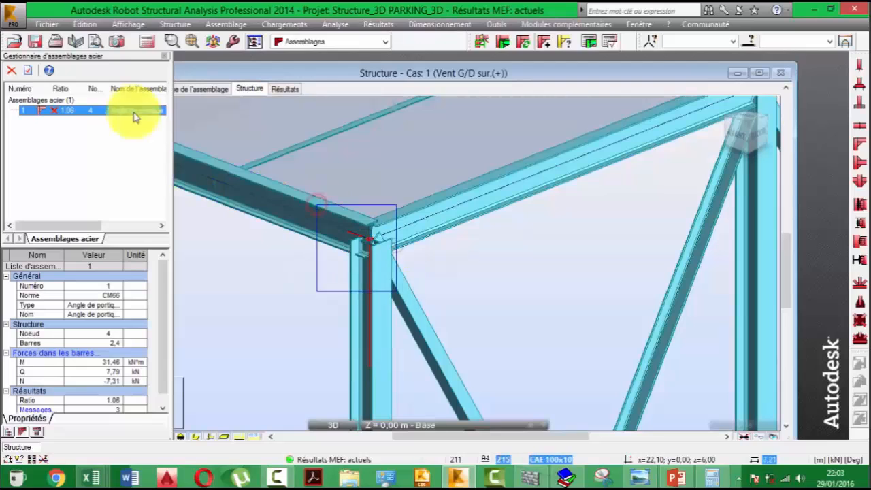
{"action": "left_click", "coordinate": [12, 70]}
- Select beam 4 and column 2 meeting at node 4 in the structure view
{"action": "left_click", "coordinate": [321, 227]}
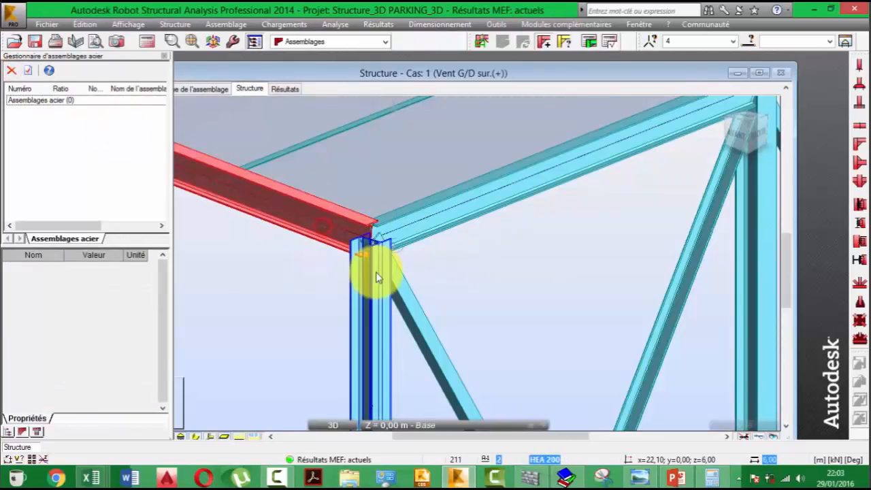
{"action": "left_click", "coordinate": [379, 273]}
{"action": "left_click", "coordinate": [465, 159]}
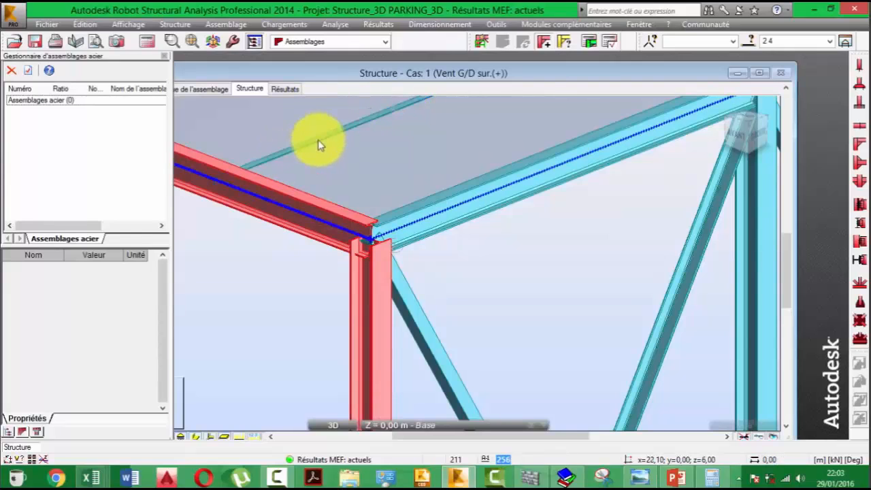
- Bring the whole structure into view and maximize the structure window
{"action": "middle_click_drag", "start_coordinate": [329, 147], "coordinate": [327, 131]}
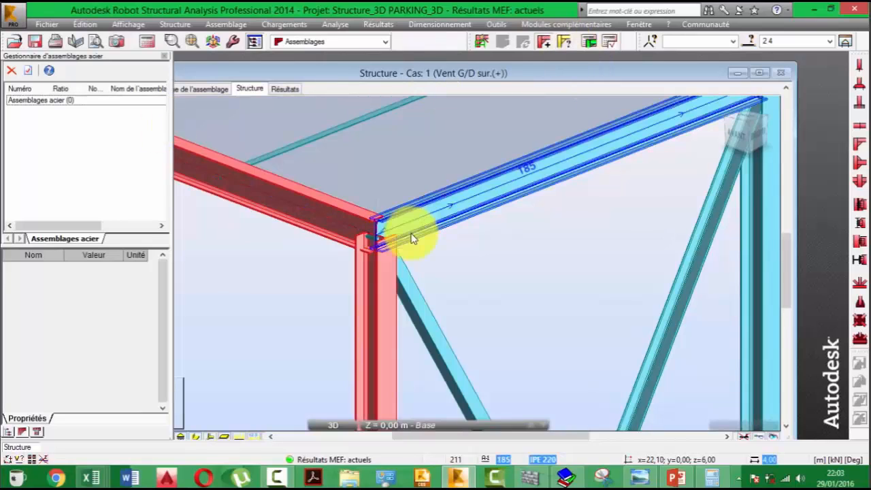
{"action": "scroll", "coordinate": [418, 198], "scroll_direction": "down", "scroll_amount": 3}
{"action": "scroll", "coordinate": [423, 192], "scroll_direction": "down", "scroll_amount": 5}
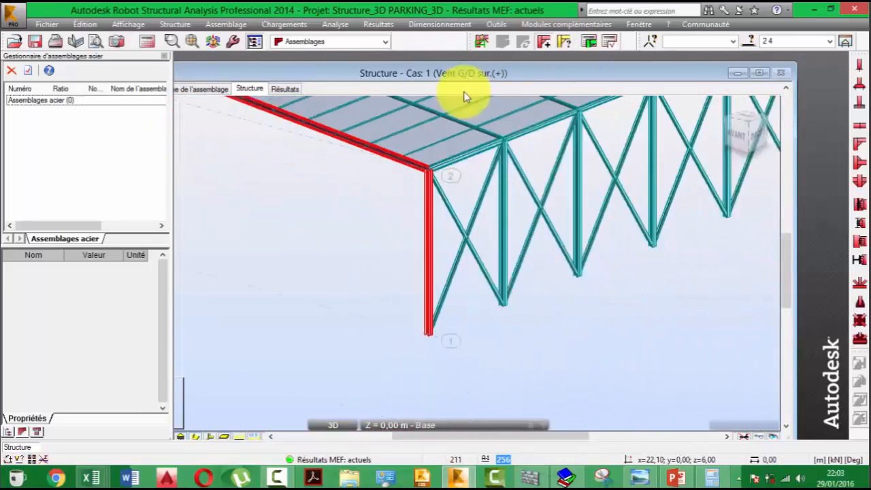
{"action": "scroll", "coordinate": [479, 166], "scroll_direction": "down", "scroll_amount": 5}
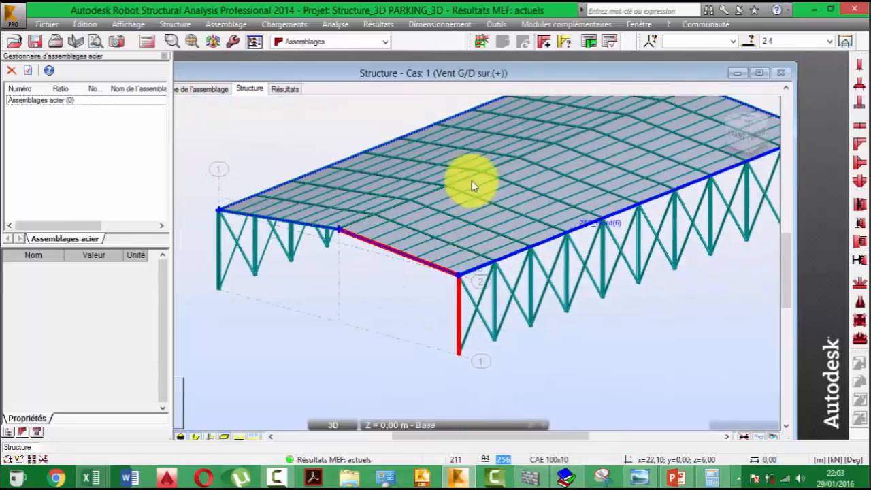
{"action": "left_click", "coordinate": [758, 72]}
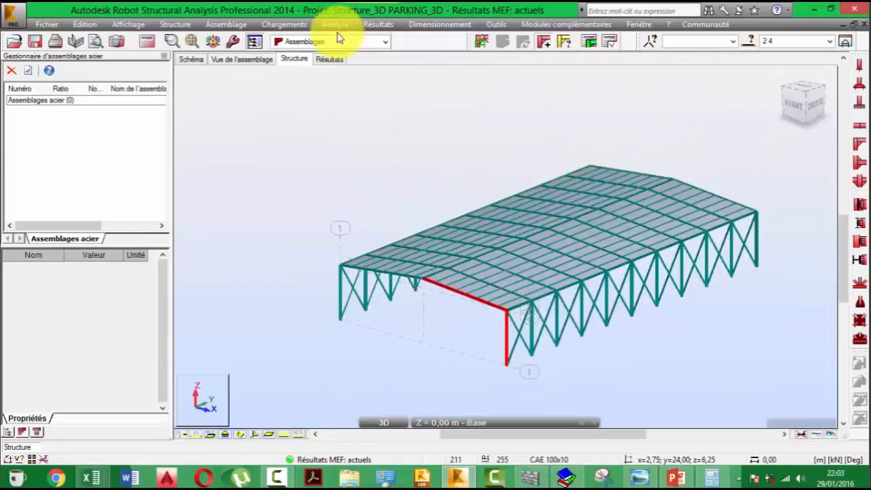
- Switch to the Démarrage layout and clear the selection of bars 2 and 4
{"action": "left_click", "coordinate": [383, 45]}
{"action": "left_click", "coordinate": [320, 115]}
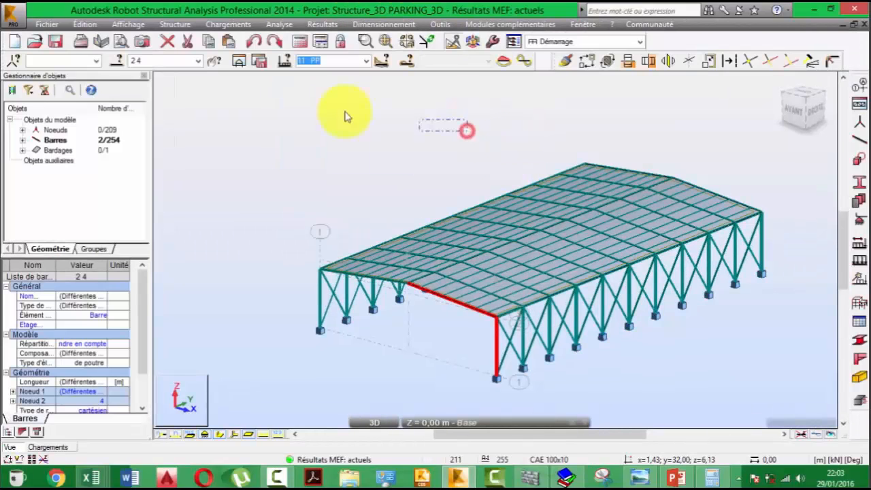
{"action": "left_click_drag", "start_coordinate": [345, 117], "coordinate": [307, 103]}
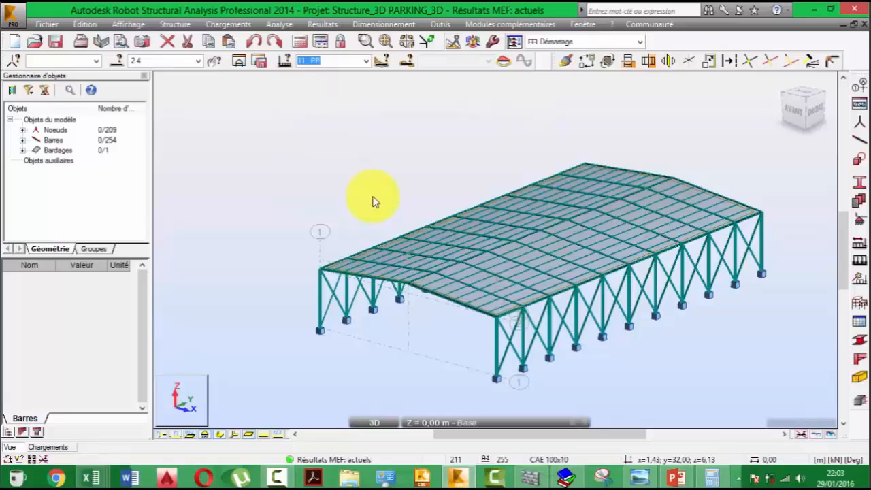
- Examine the whole 3D parking structure from several sides, and minimize the program to show the desktop
{"action": "middle_click_drag", "start_coordinate": [373, 201], "coordinate": [473, 217], "text": "shift"}
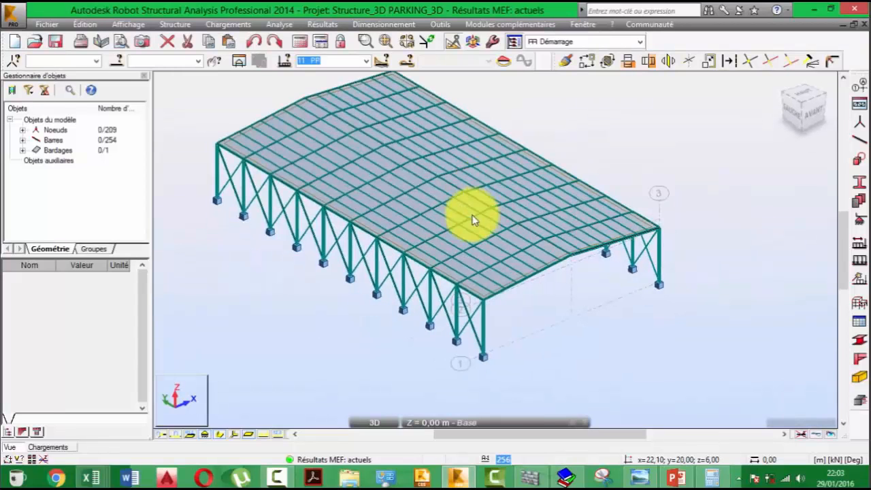
{"action": "scroll", "coordinate": [468, 247], "scroll_direction": "down", "scroll_amount": 2}
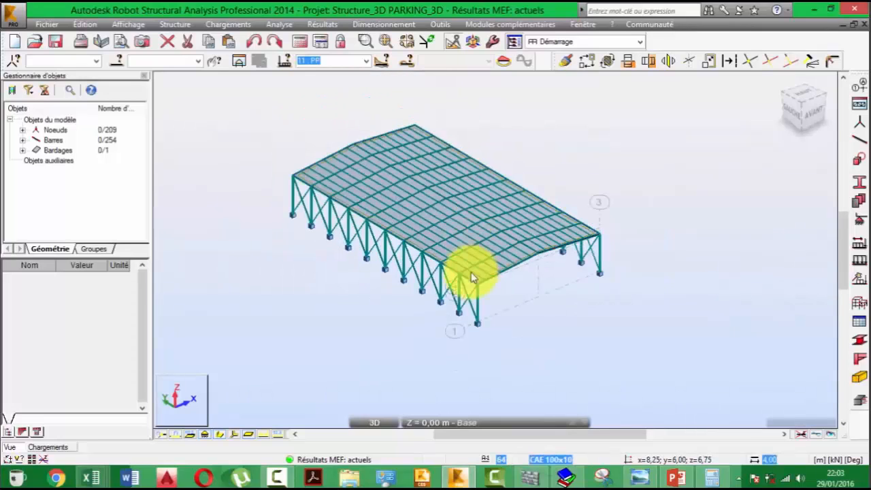
{"action": "scroll", "coordinate": [474, 278], "scroll_direction": "up", "scroll_amount": 4}
{"action": "middle_click_drag", "start_coordinate": [552, 199], "coordinate": [568, 295], "text": "shift"}
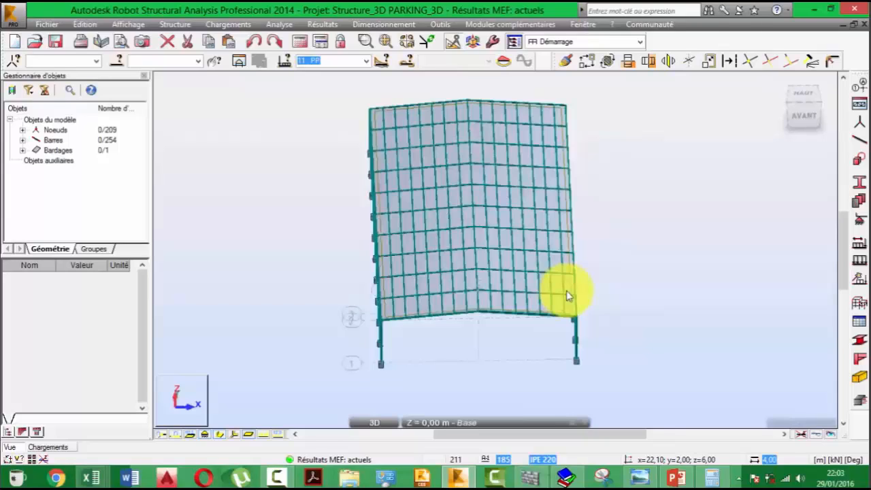
{"action": "middle_click_drag", "start_coordinate": [568, 296], "coordinate": [386, 270], "text": "shift"}
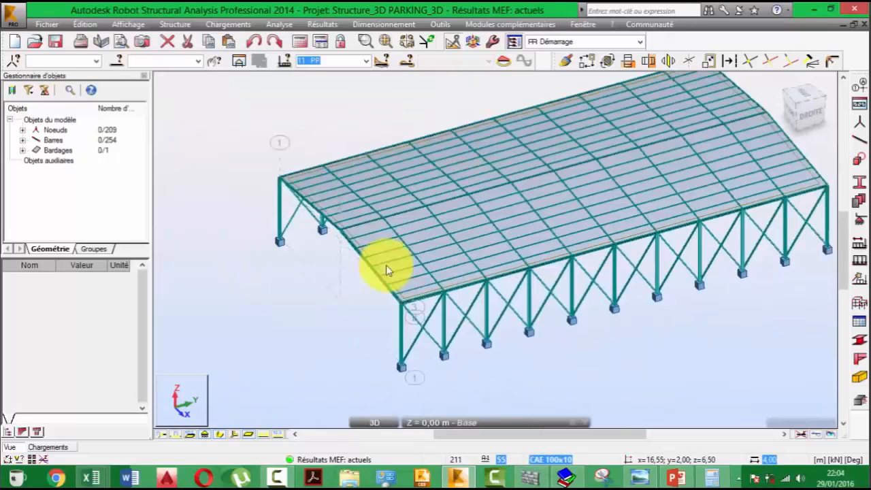
{"action": "scroll", "coordinate": [395, 273], "scroll_direction": "down", "scroll_amount": 2}
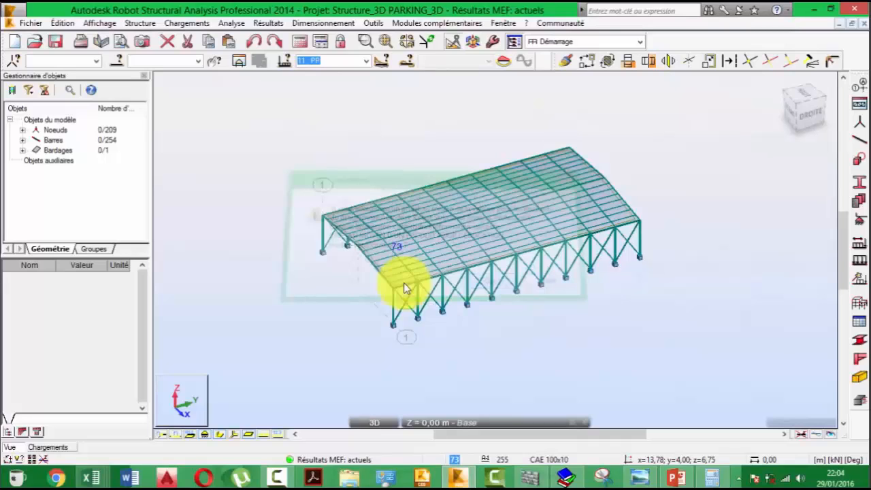
{"action": "left_click", "coordinate": [820, 10]}
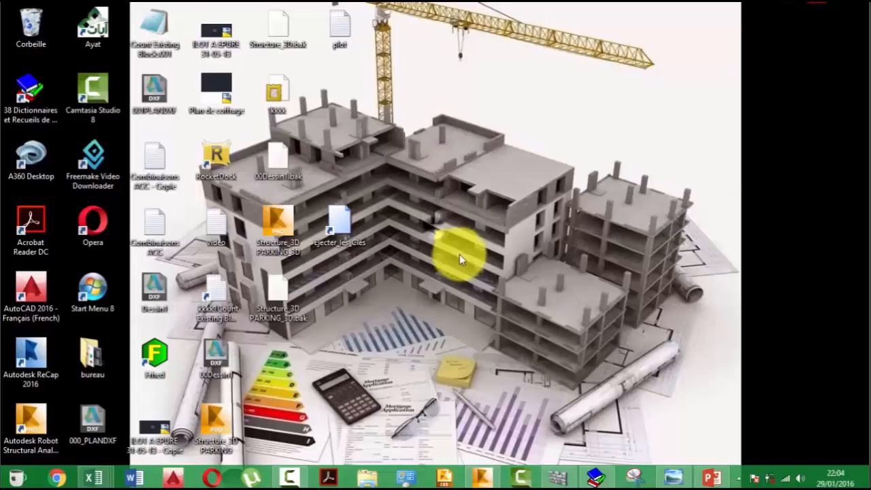